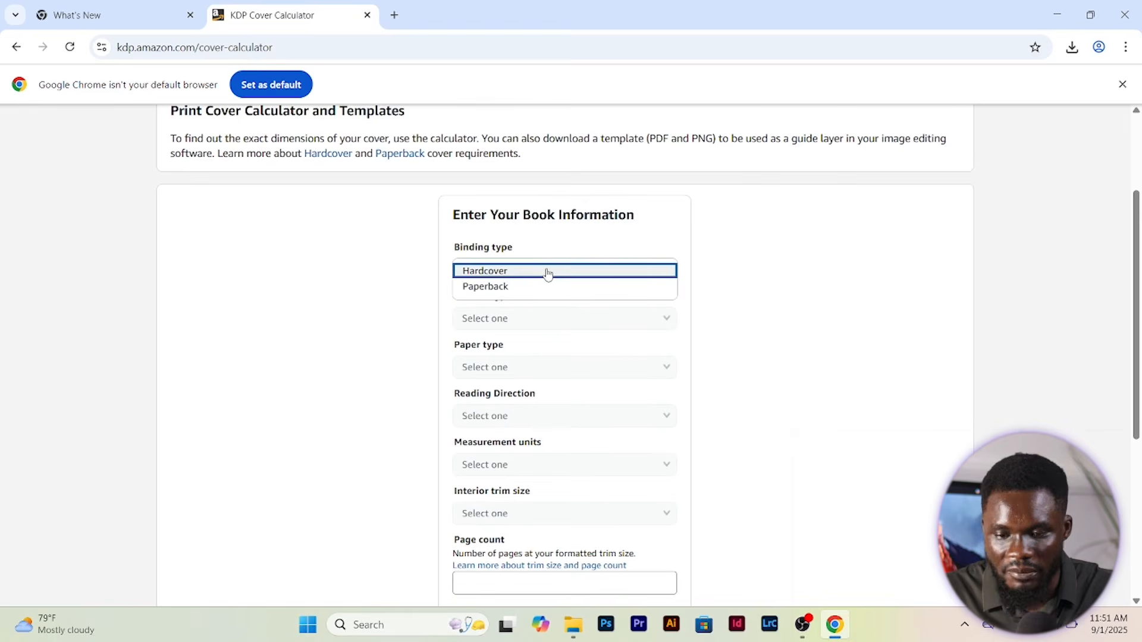
# Set the book to Paperback, Black & white interior, White paper, Left to Right, in Inches
pyautogui.click(533, 288)
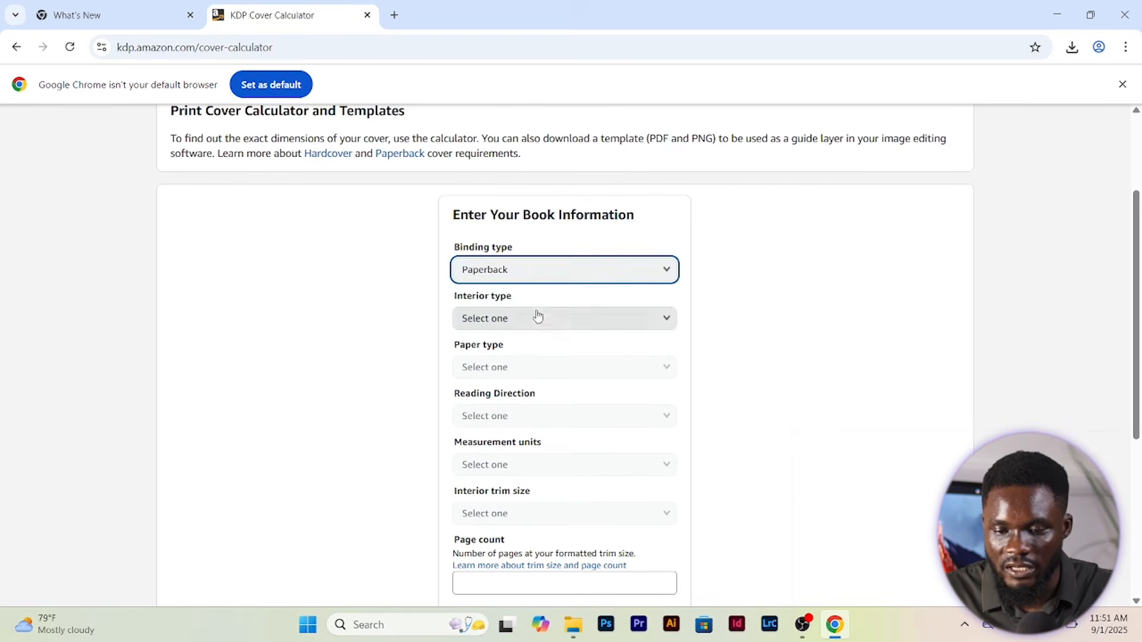
pyautogui.click(542, 324)
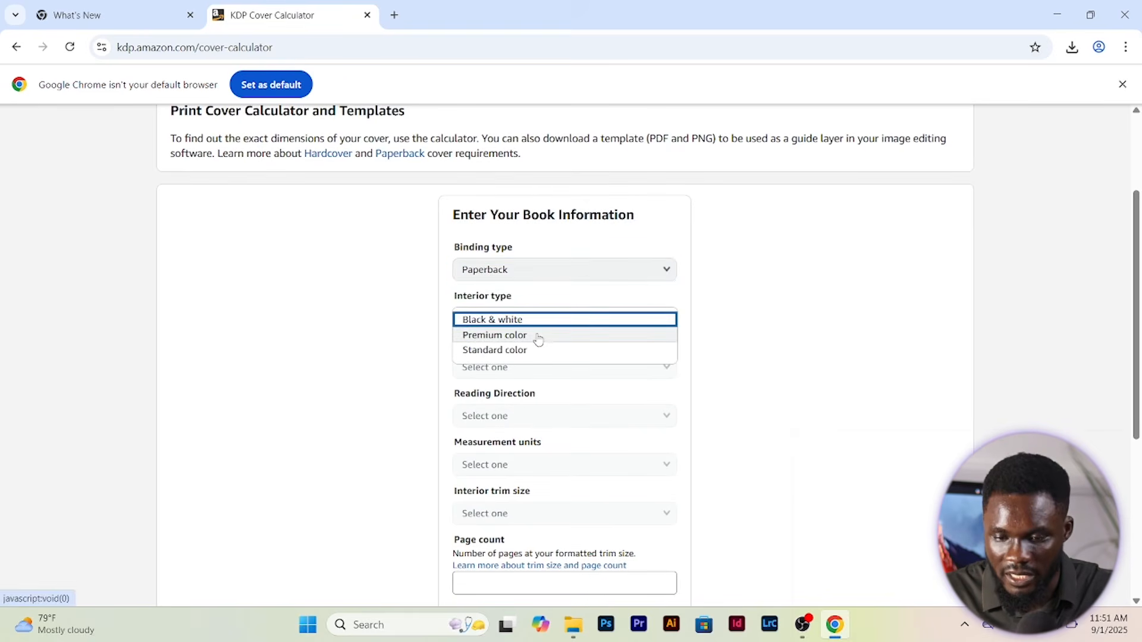
pyautogui.click(540, 328)
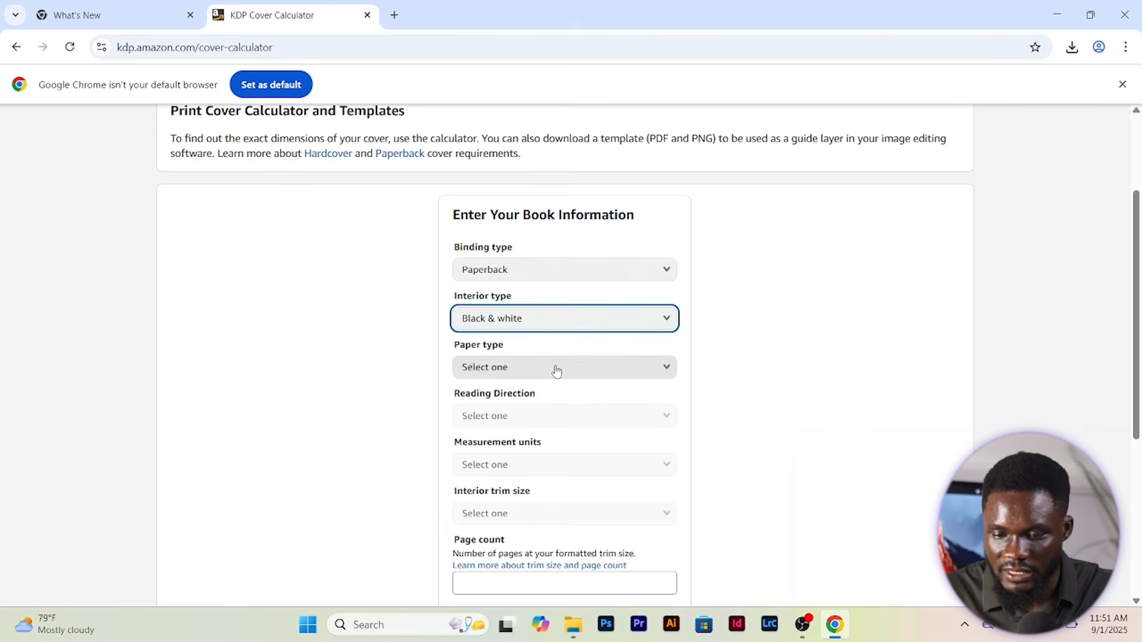
pyautogui.click(613, 371)
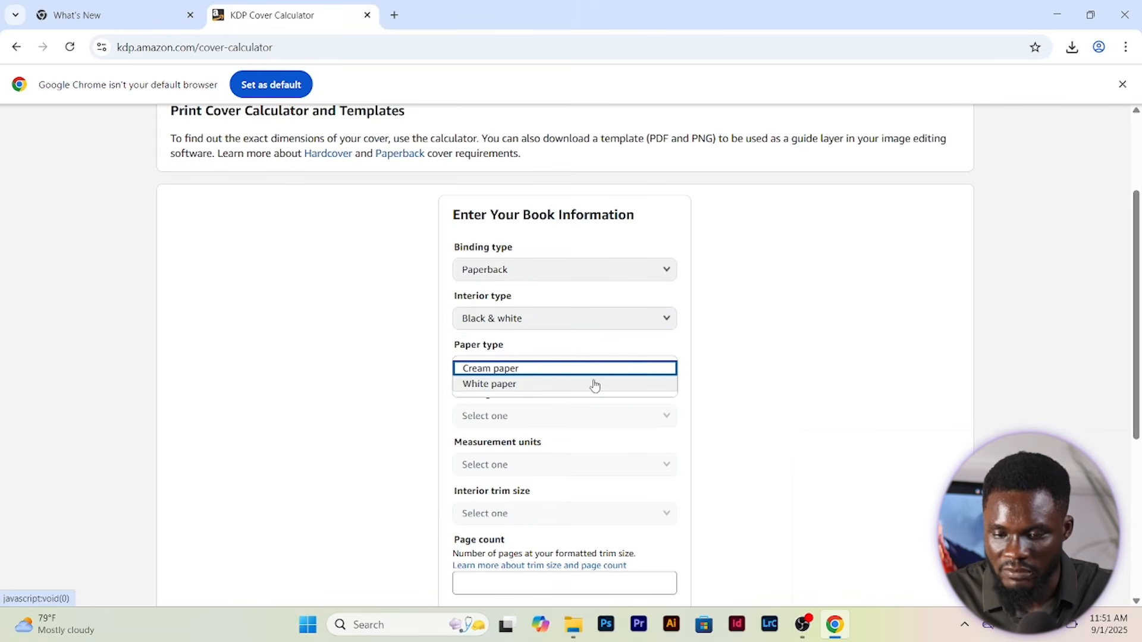
pyautogui.click(594, 386)
pyautogui.click(591, 422)
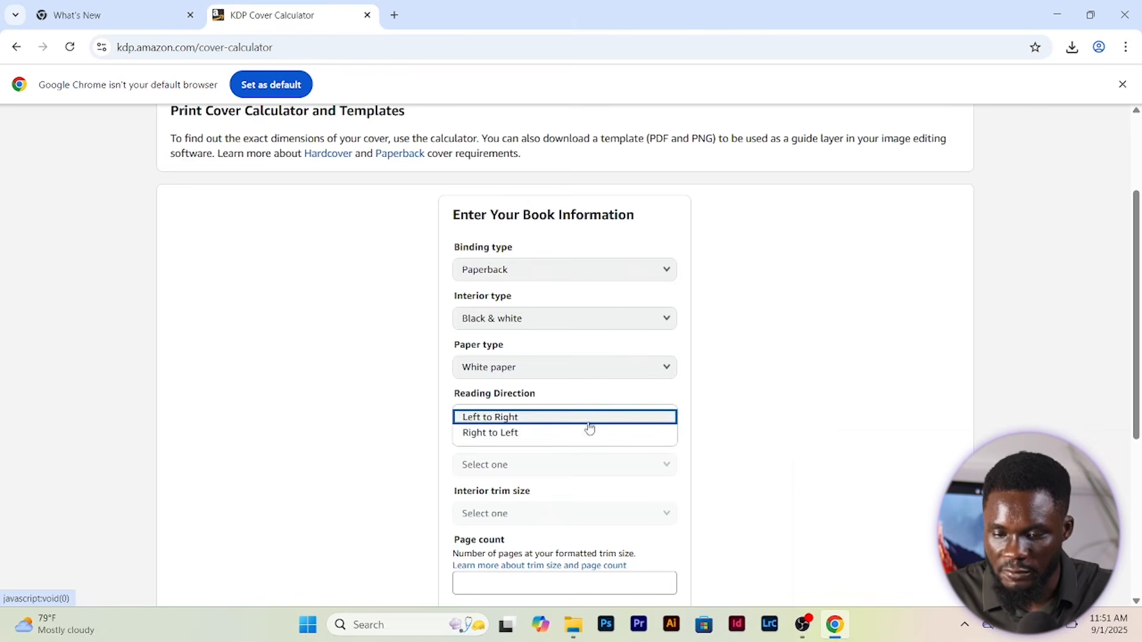
pyautogui.click(587, 418)
pyautogui.click(586, 463)
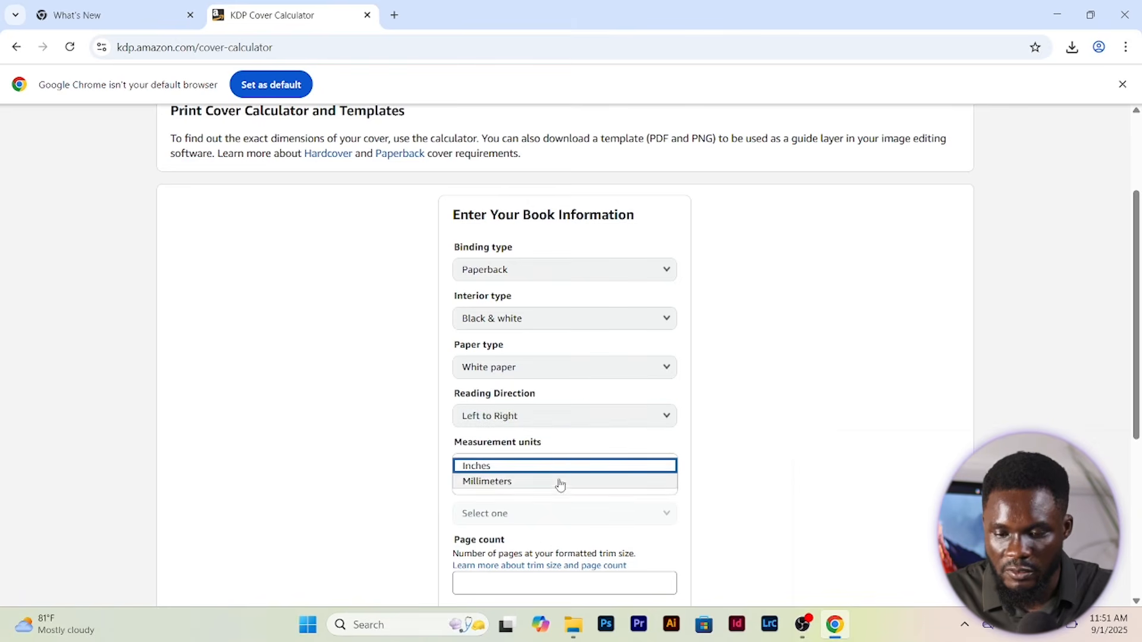
pyautogui.click(563, 467)
# Choose the 8.5 x 11 in trim size, enter 120 pages, and calculate the cover dimensions
pyautogui.scroll(-3, 580, 492)
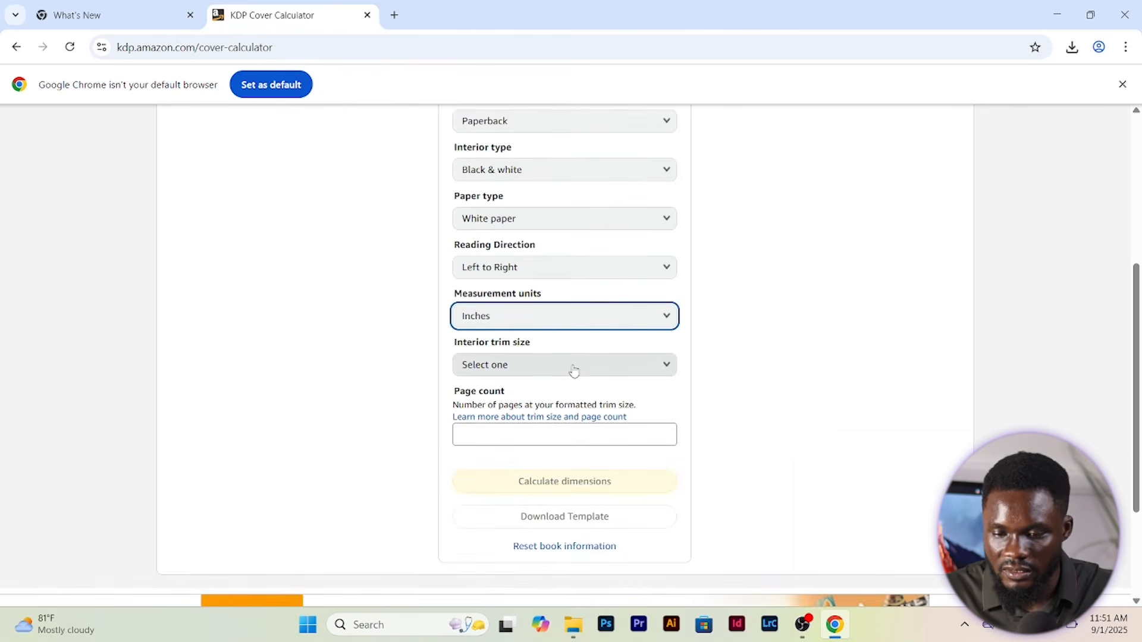
pyautogui.click(574, 372)
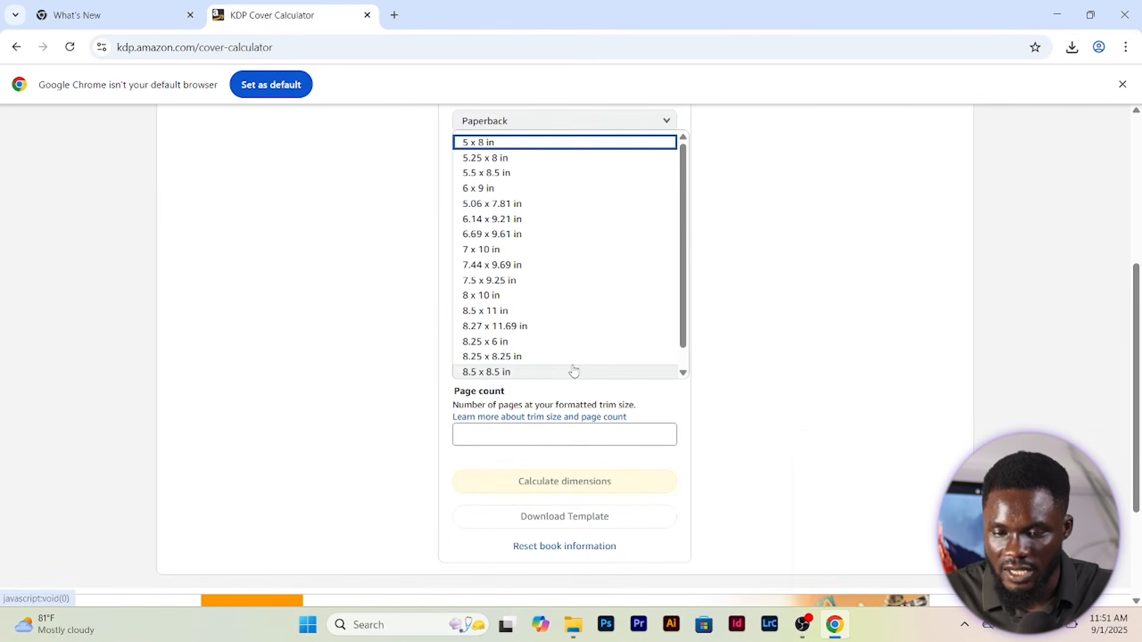
pyautogui.click(545, 316)
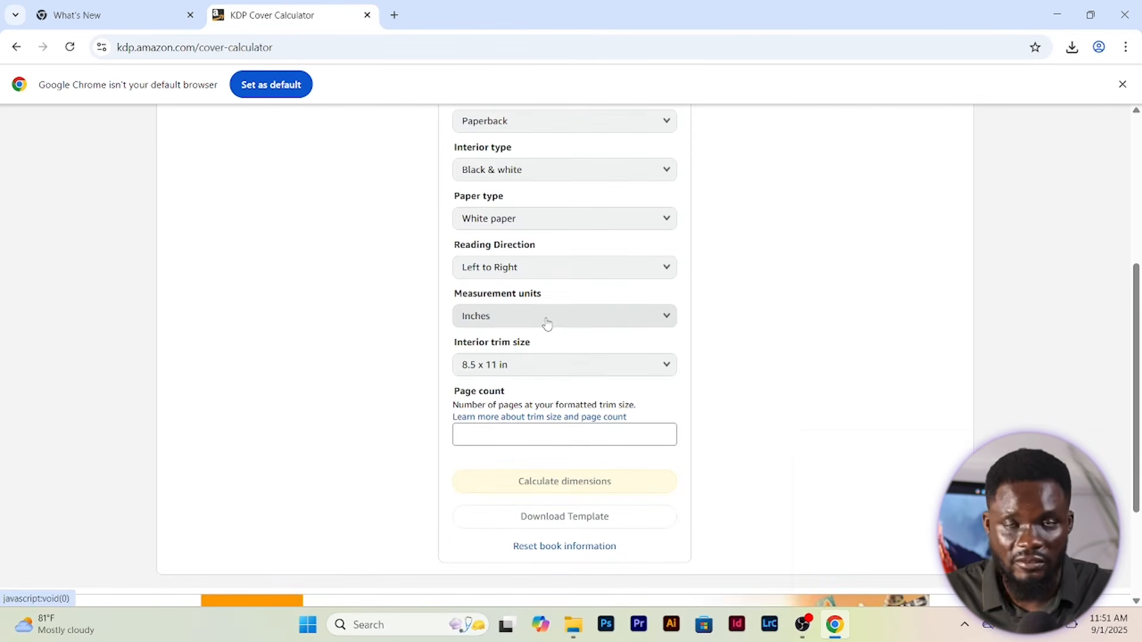
pyautogui.click(515, 429)
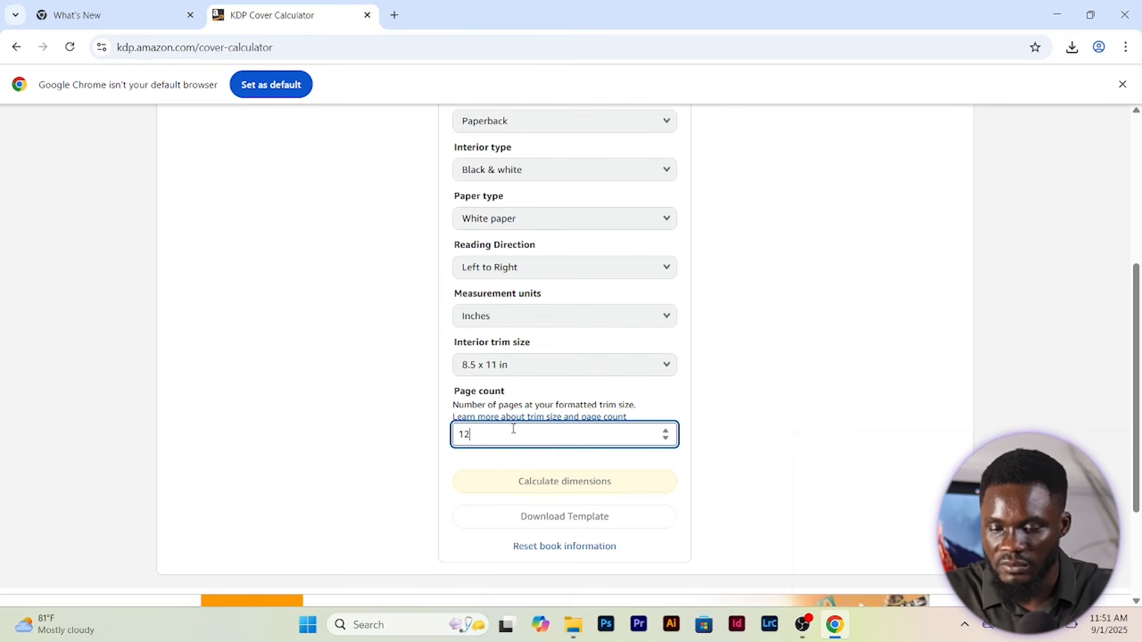
pyautogui.click(699, 486)
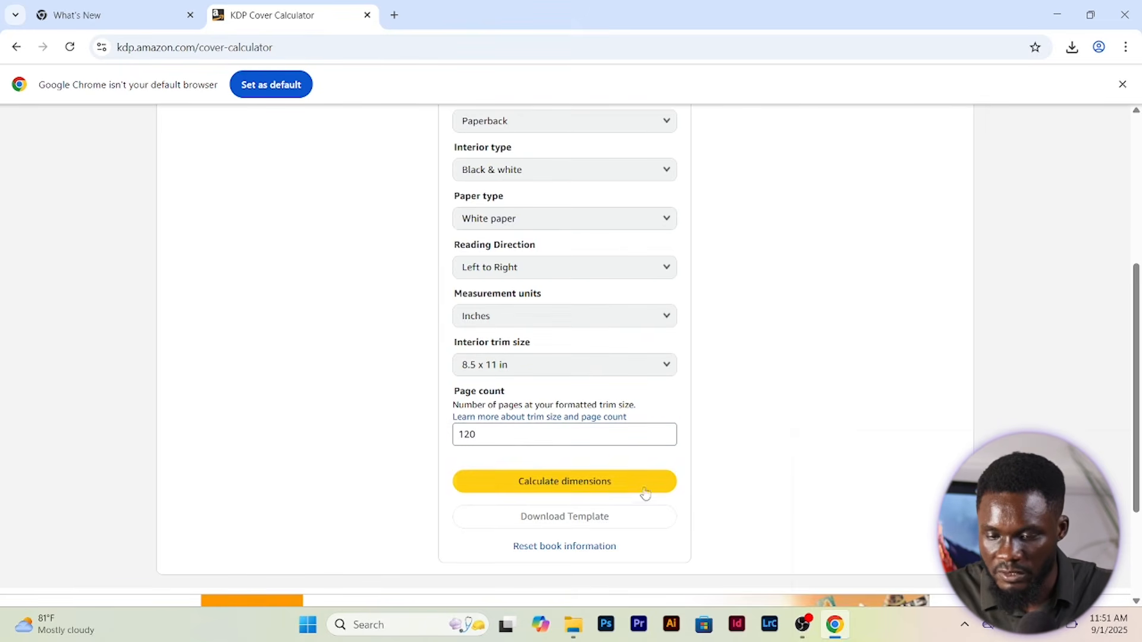
pyautogui.click(599, 492)
# Download the calculated KDP paperback cover template
pyautogui.scroll(4, 580, 418)
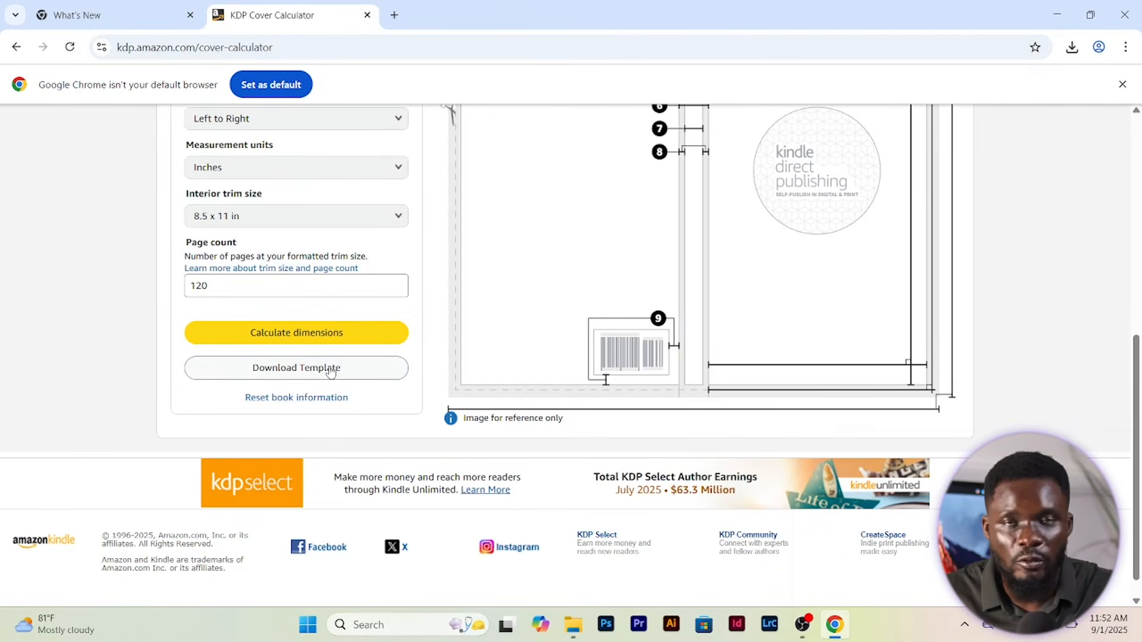
pyautogui.click(331, 369)
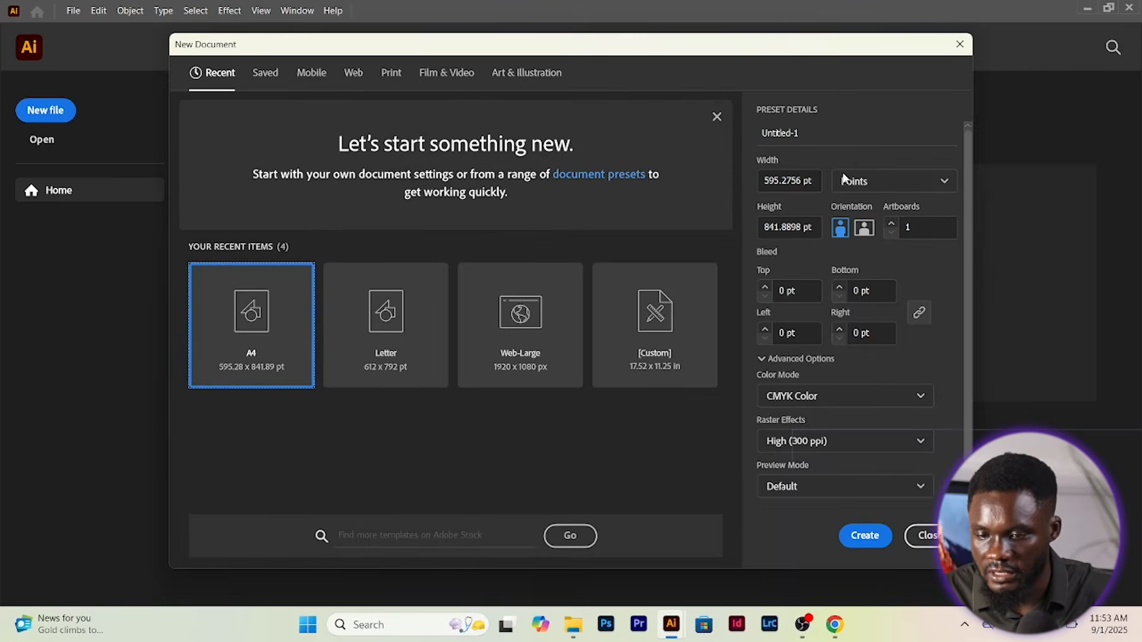
# Switch the new document units to Inches and recheck the calculated cover dimensions
pyautogui.click(844, 180)
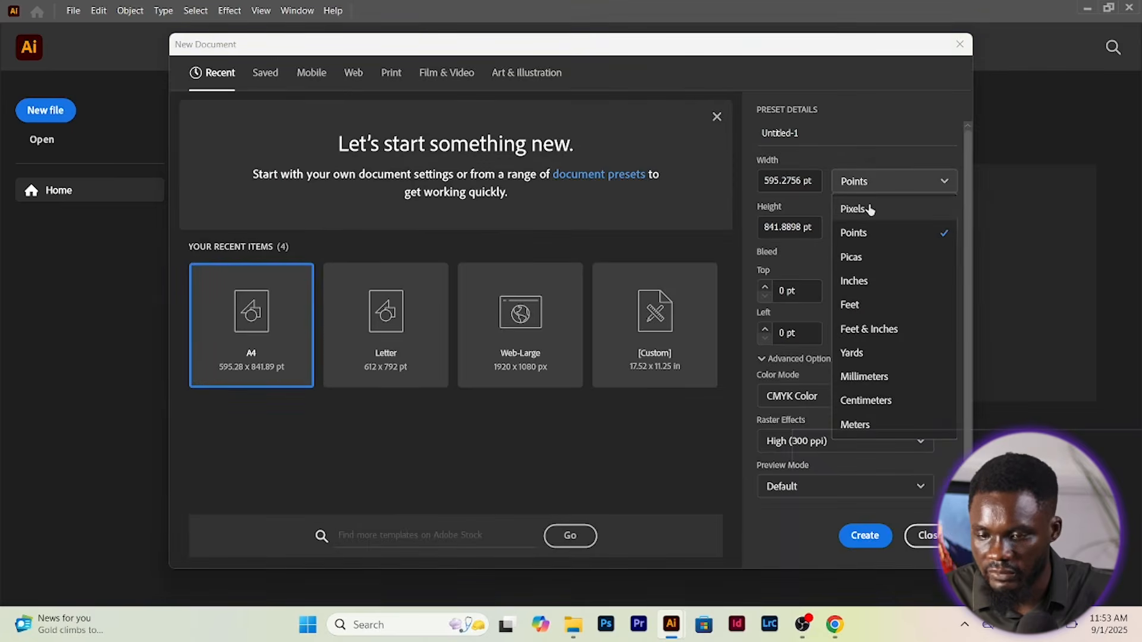
pyautogui.click(863, 282)
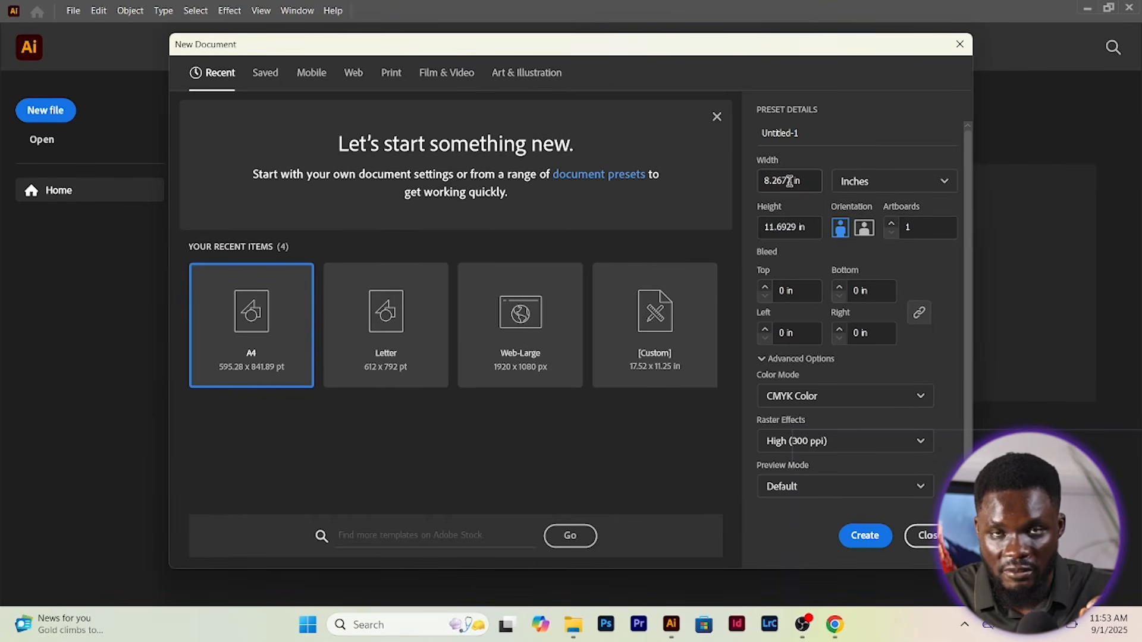
pyautogui.click(835, 625)
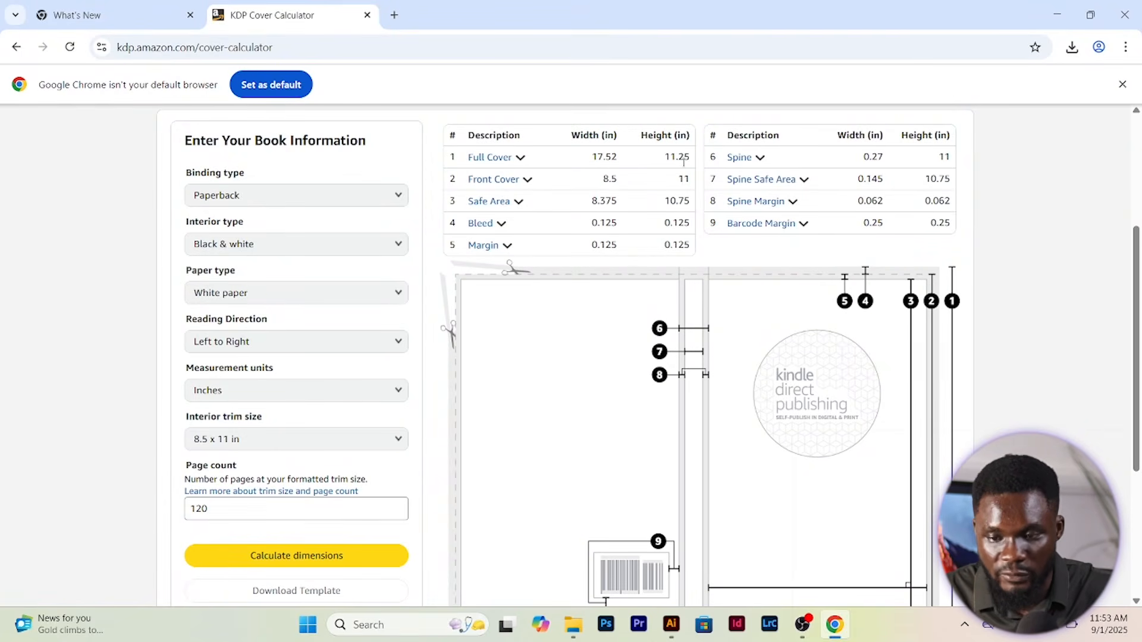
pyautogui.moveTo(671, 625)
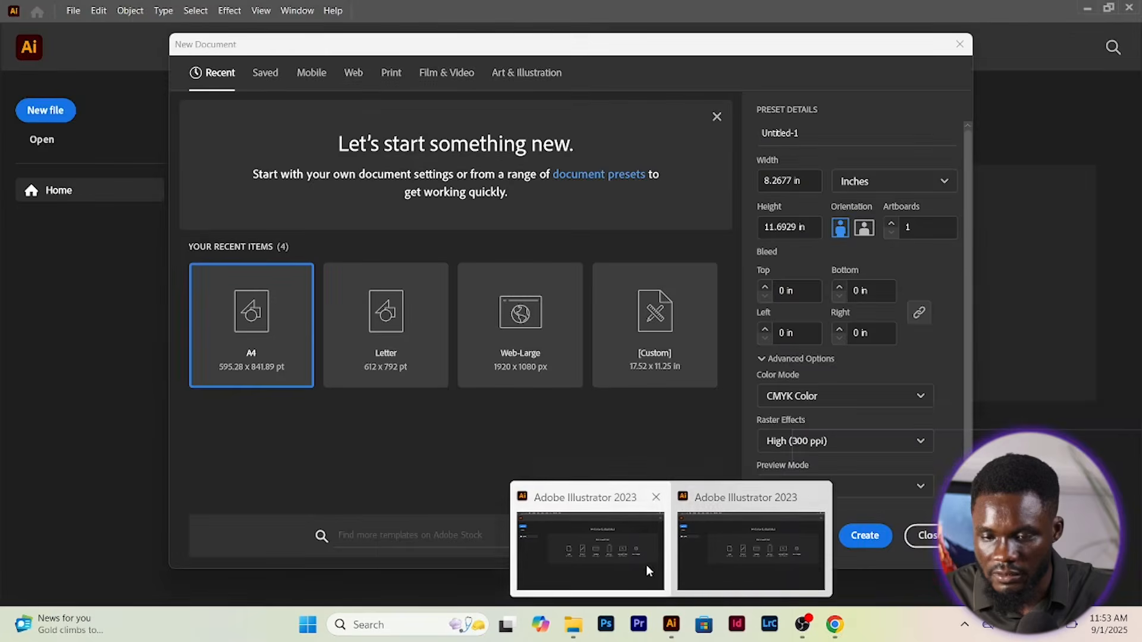
pyautogui.click(646, 565)
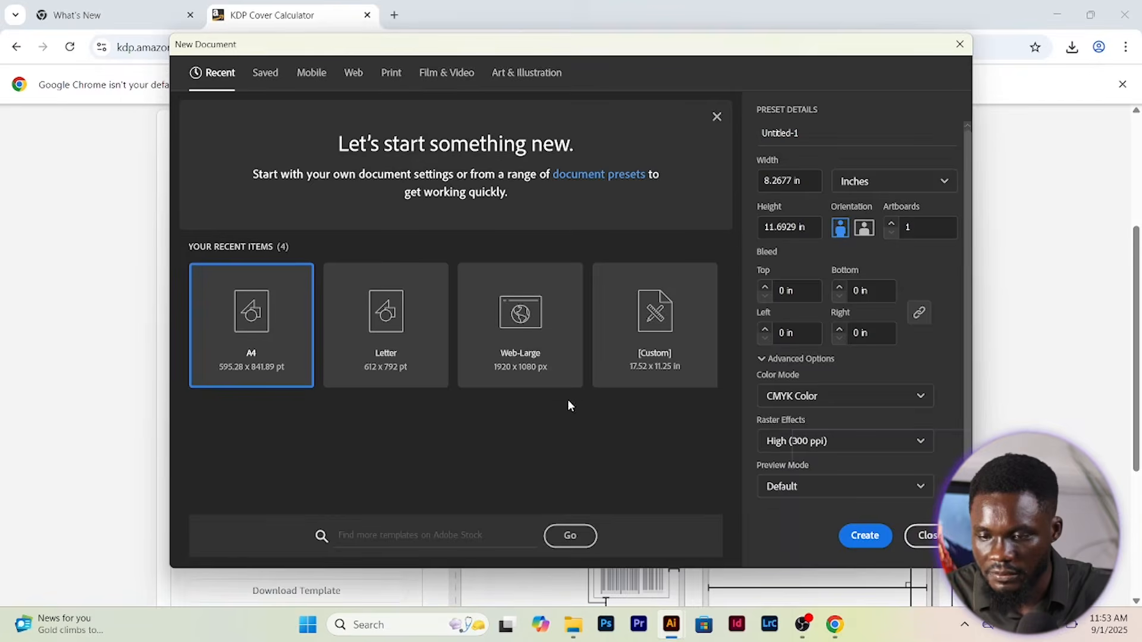
# Set the document to 17.52 in wide by 11.25 in high and create it
pyautogui.click(793, 181)
pyautogui.doubleClick(801, 177)
pyautogui.write('17.')
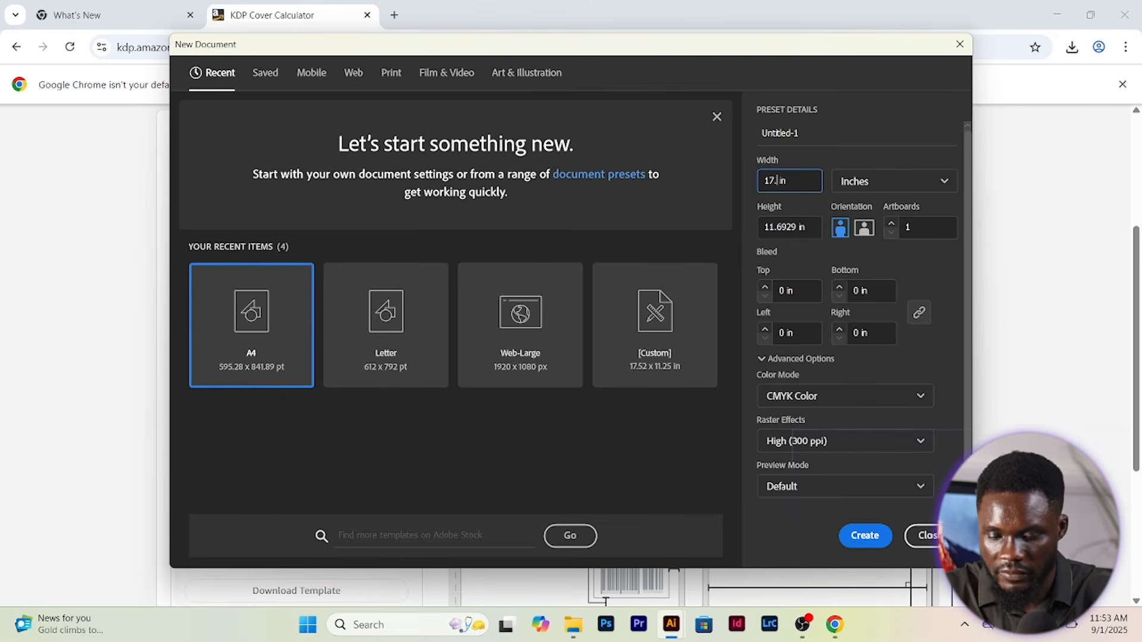
pyautogui.click(796, 226)
pyautogui.press('BackSpace')
pyautogui.press('BackSpace')
pyautogui.write('2')
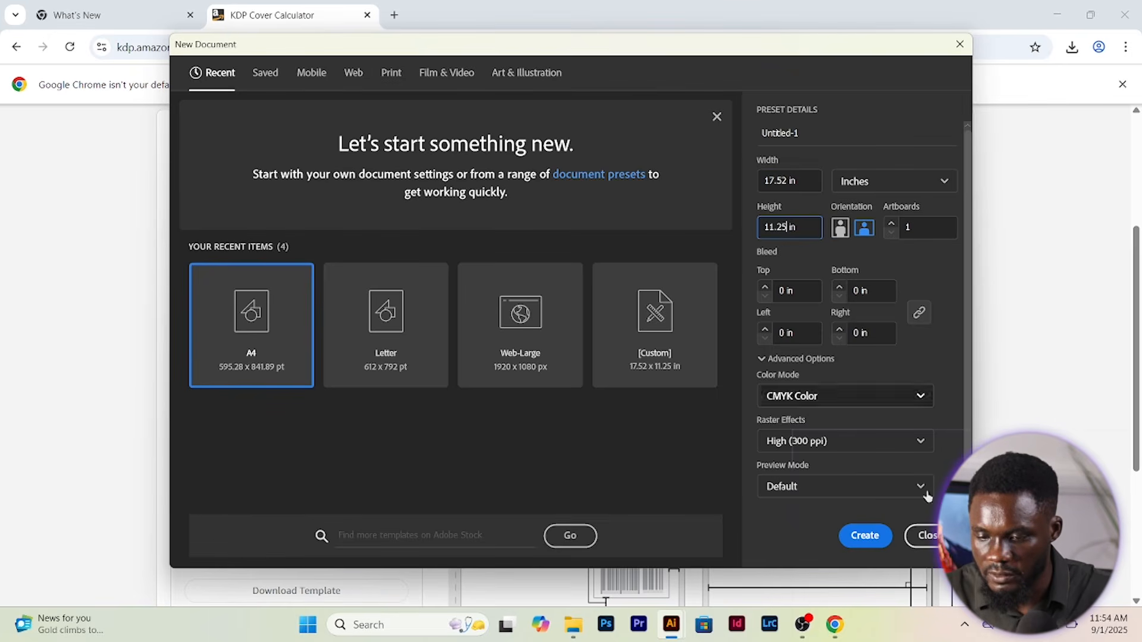
pyautogui.click(866, 536)
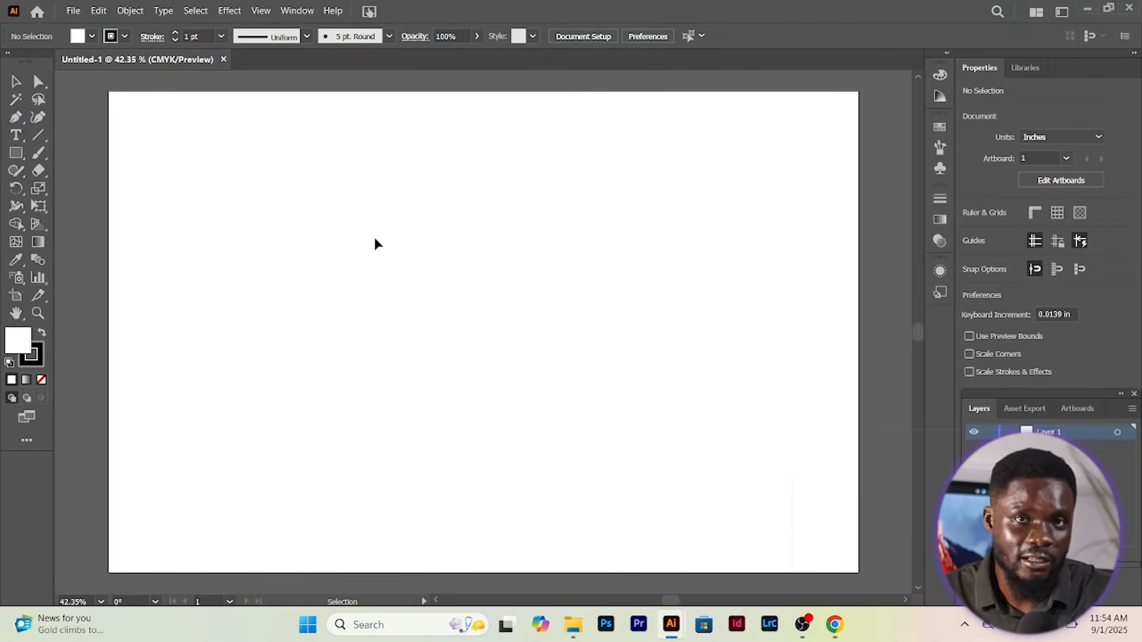
# Place the downloaded KDP cover template PNG at the artboard's top-left corner, undoing an accidental nudge
pyautogui.click(73, 11)
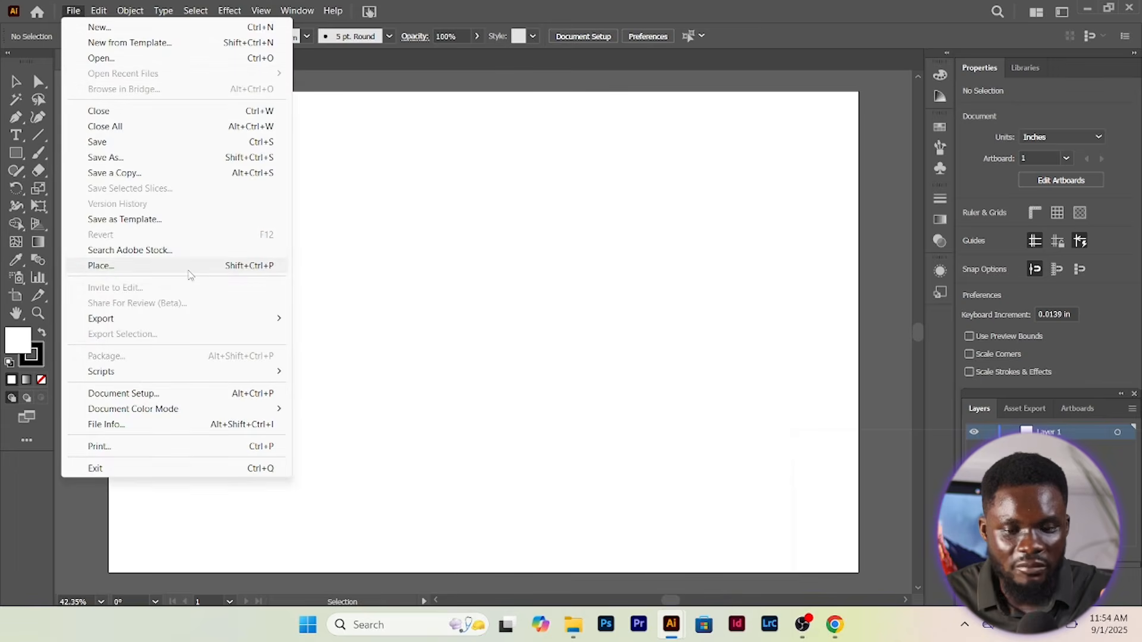
pyautogui.click(190, 265)
pyautogui.rightClick(234, 147)
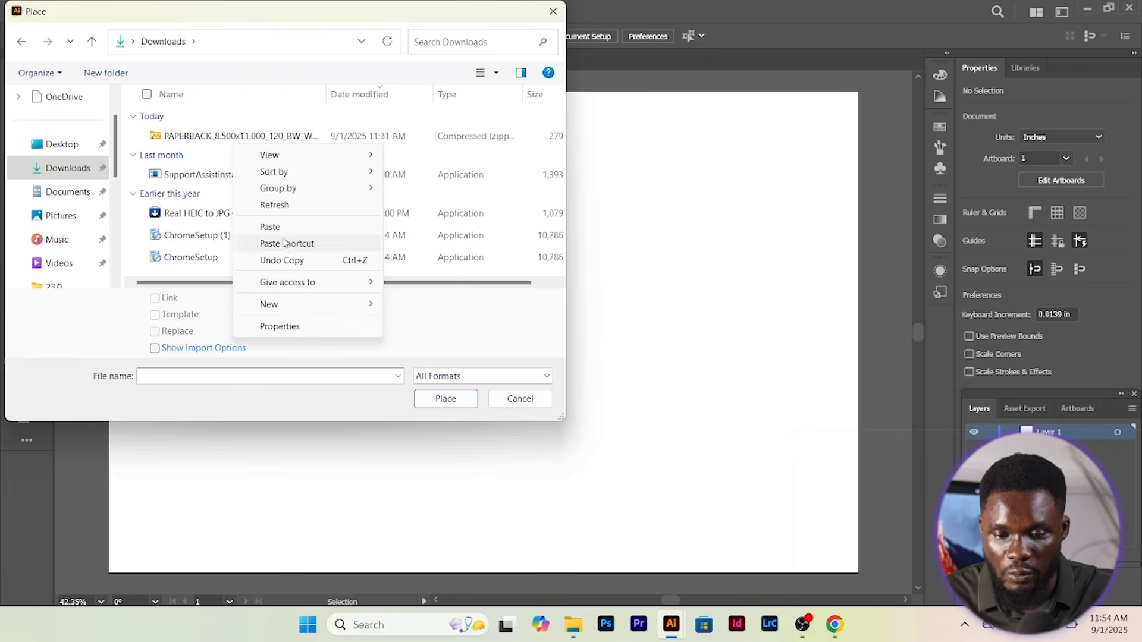
pyautogui.doubleClick(226, 136)
pyautogui.click(243, 142)
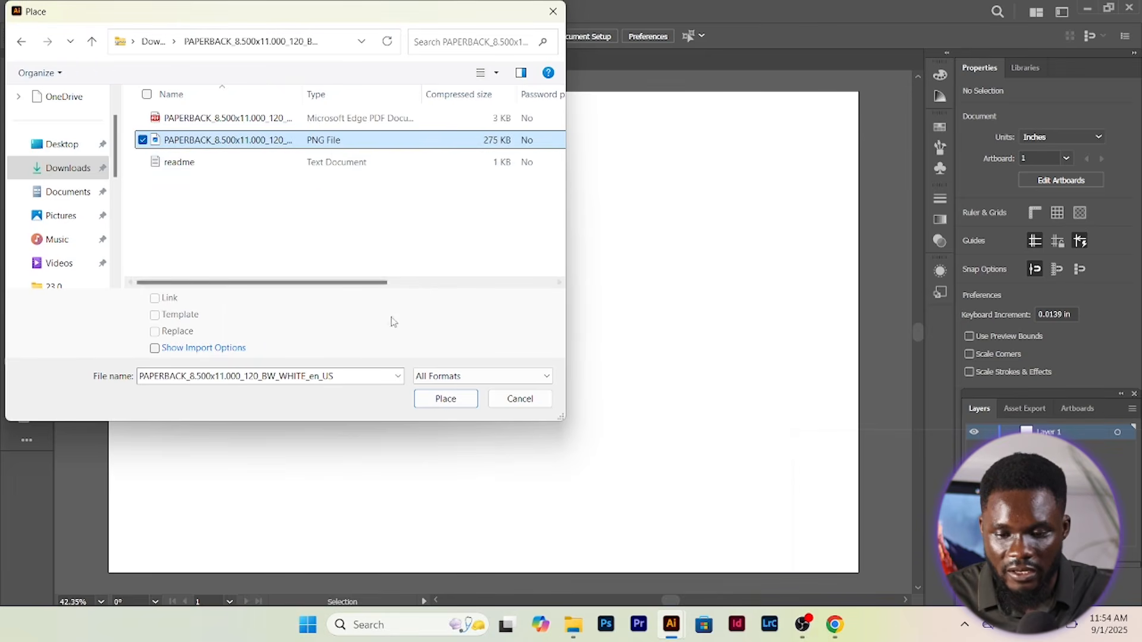
pyautogui.click(444, 398)
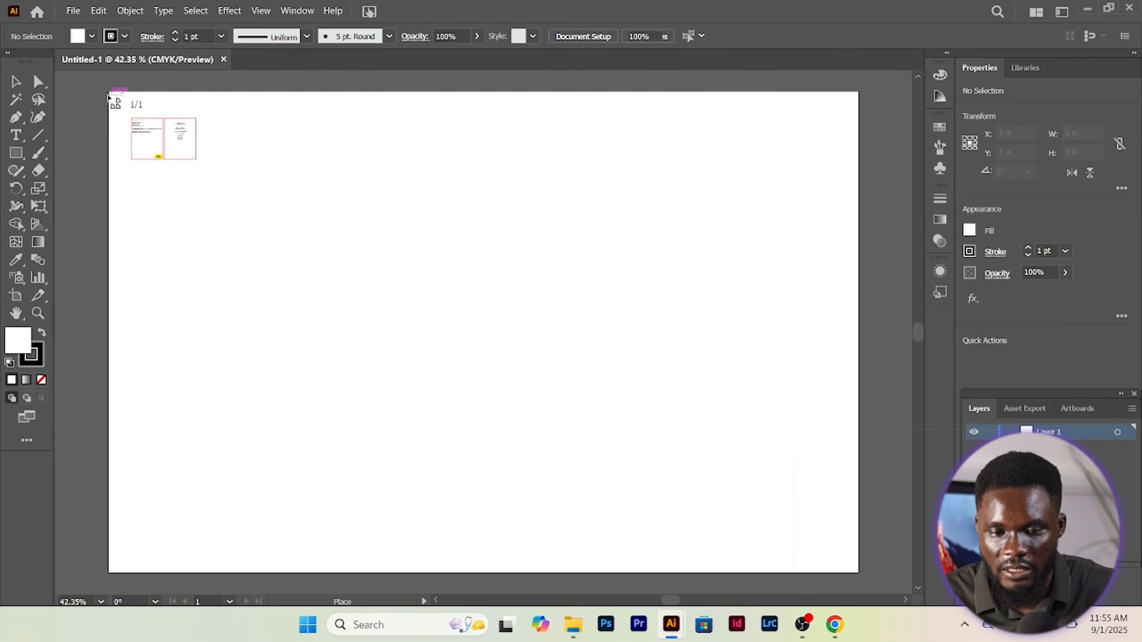
pyautogui.click(108, 94)
pyautogui.moveTo(241, 155); pyautogui.dragTo(240, 155)
pyautogui.hotkey('ctrl', 'z')
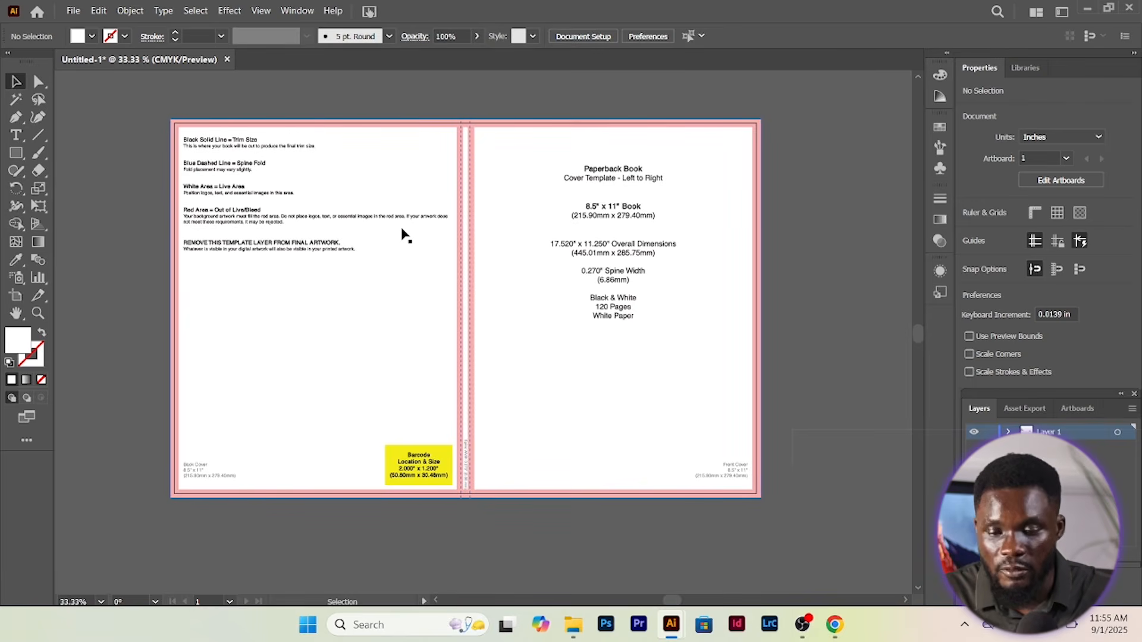
pyautogui.scroll(3, 526, 224)
pyautogui.scroll(4, 523, 232)
pyautogui.scroll(2, 408, 161)
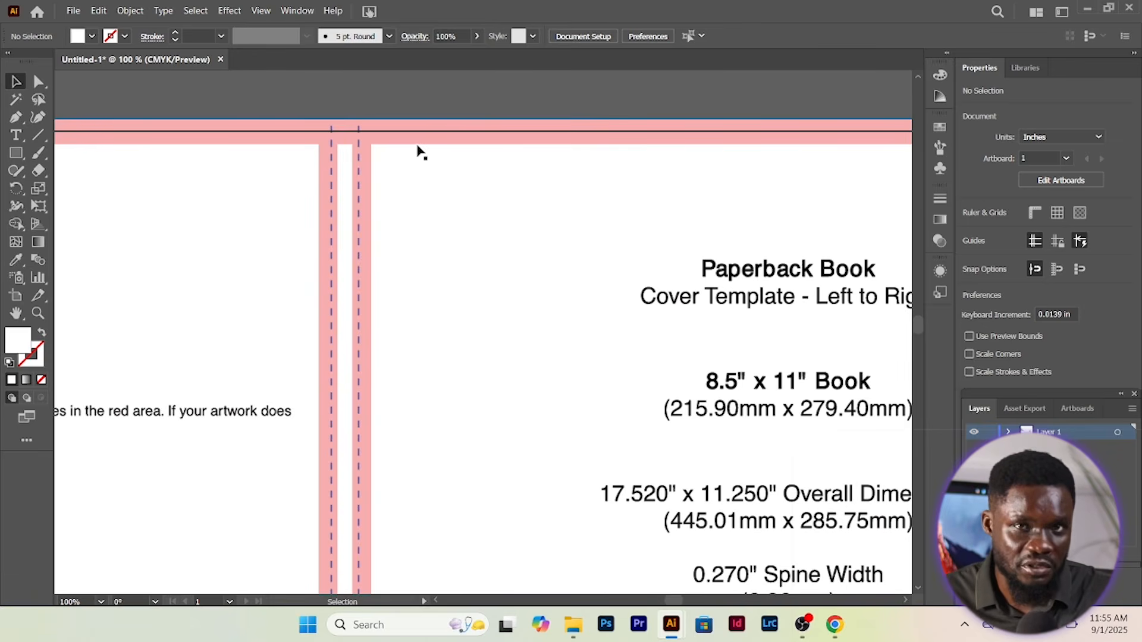
pyautogui.scroll(-3, 420, 153)
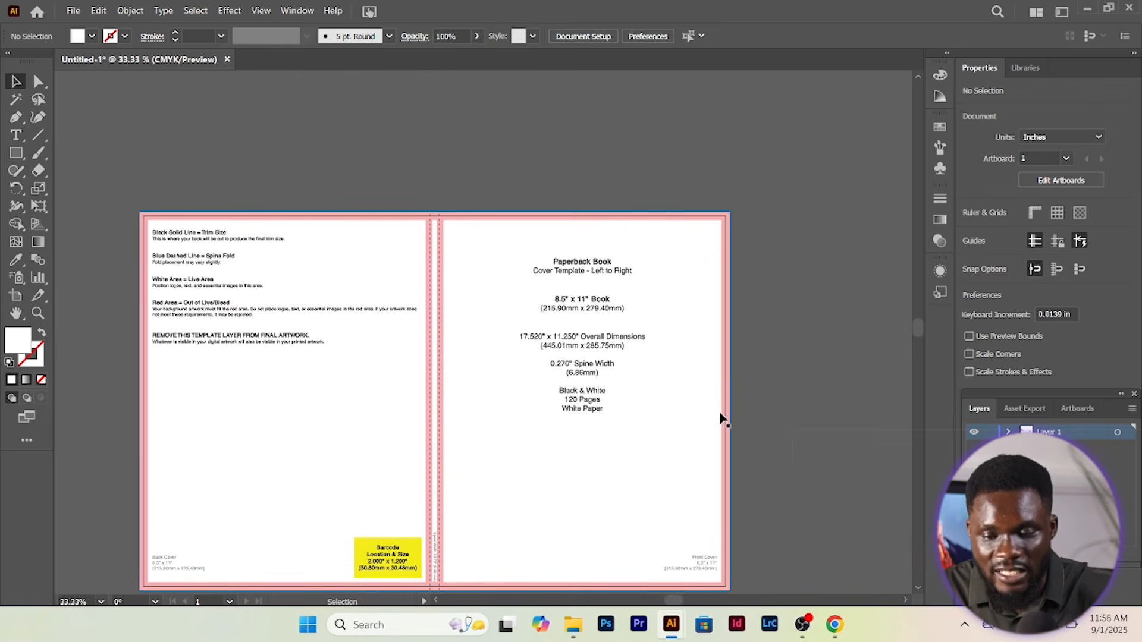
pyautogui.scroll(4, 718, 415)
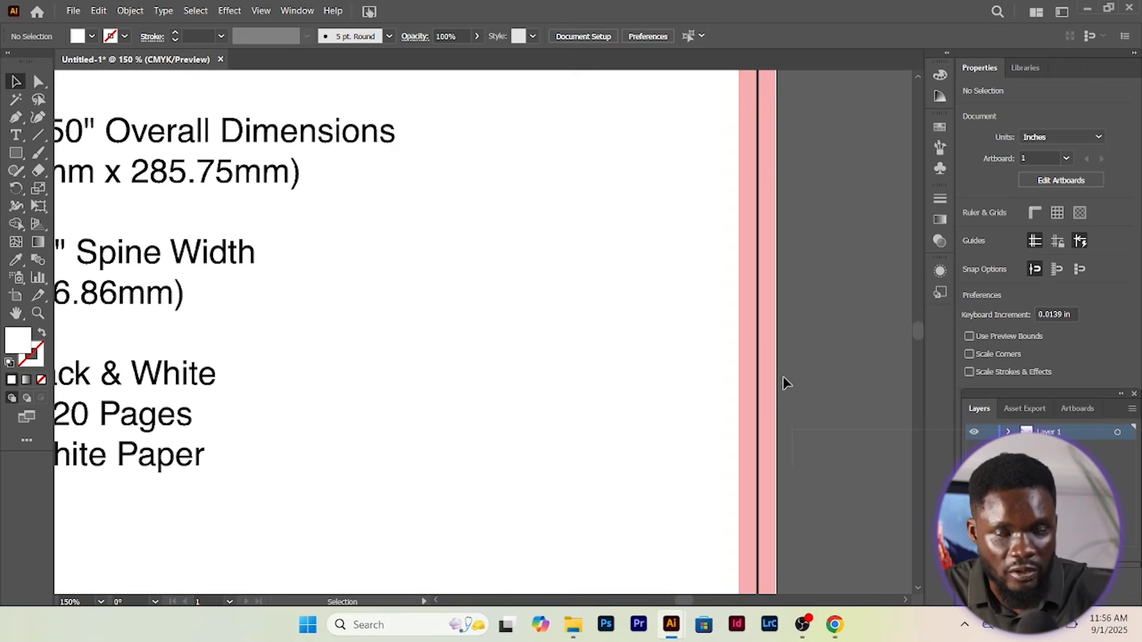
pyautogui.scroll(-3, 127, 257)
pyautogui.scroll(5, 199, 276)
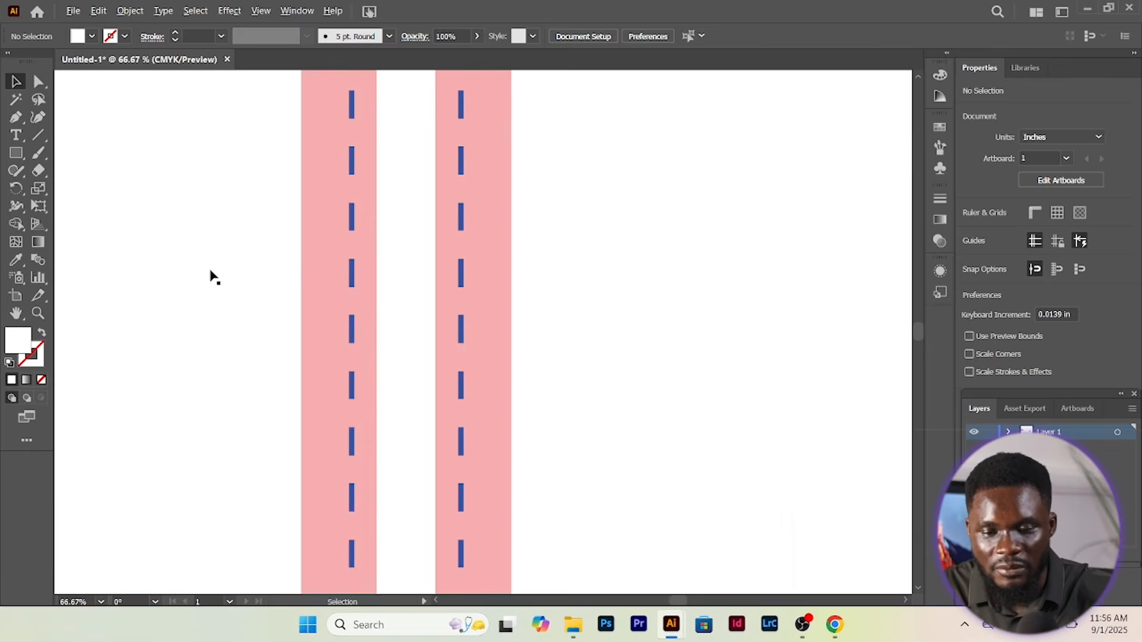
pyautogui.scroll(-7, 313, 259)
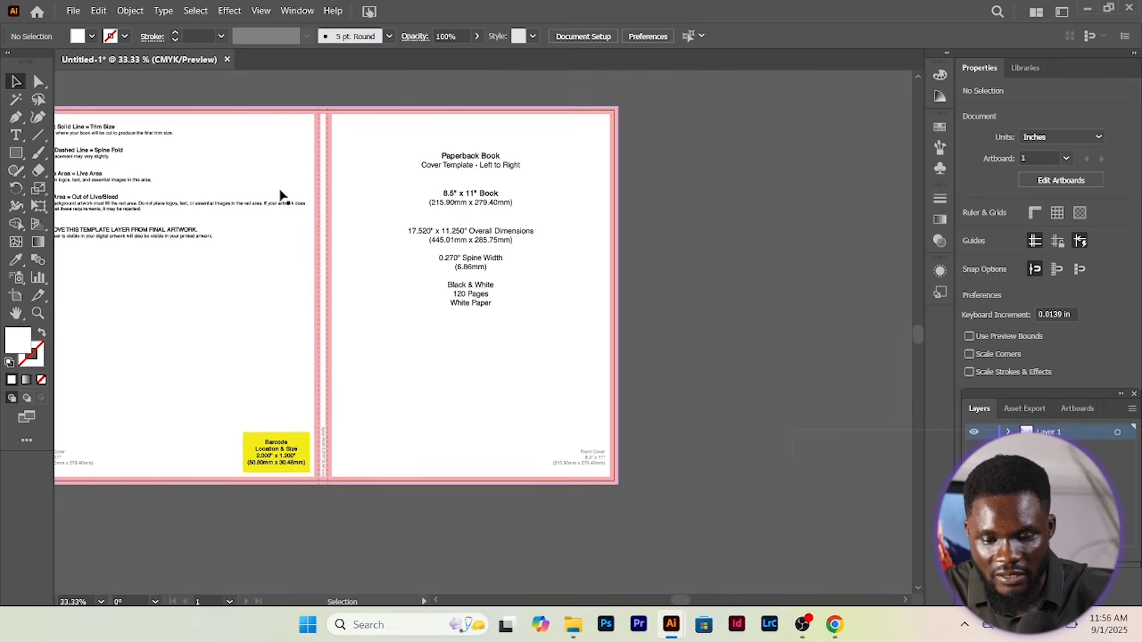
pyautogui.scroll(3, 328, 266)
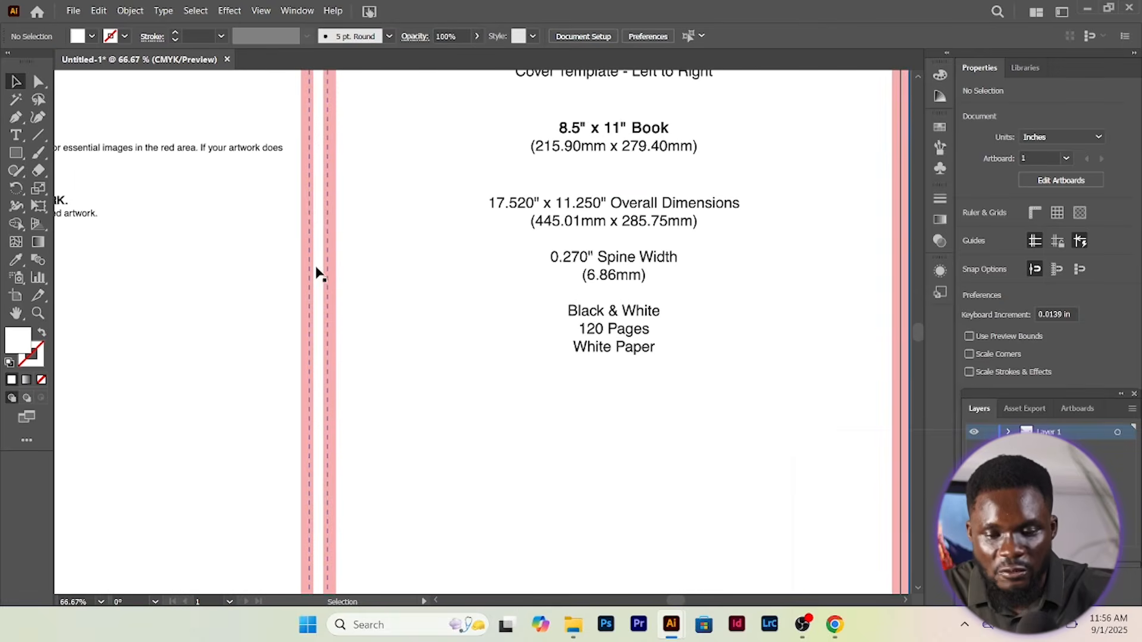
pyautogui.scroll(2, 315, 271)
pyautogui.scroll(5, 316, 270)
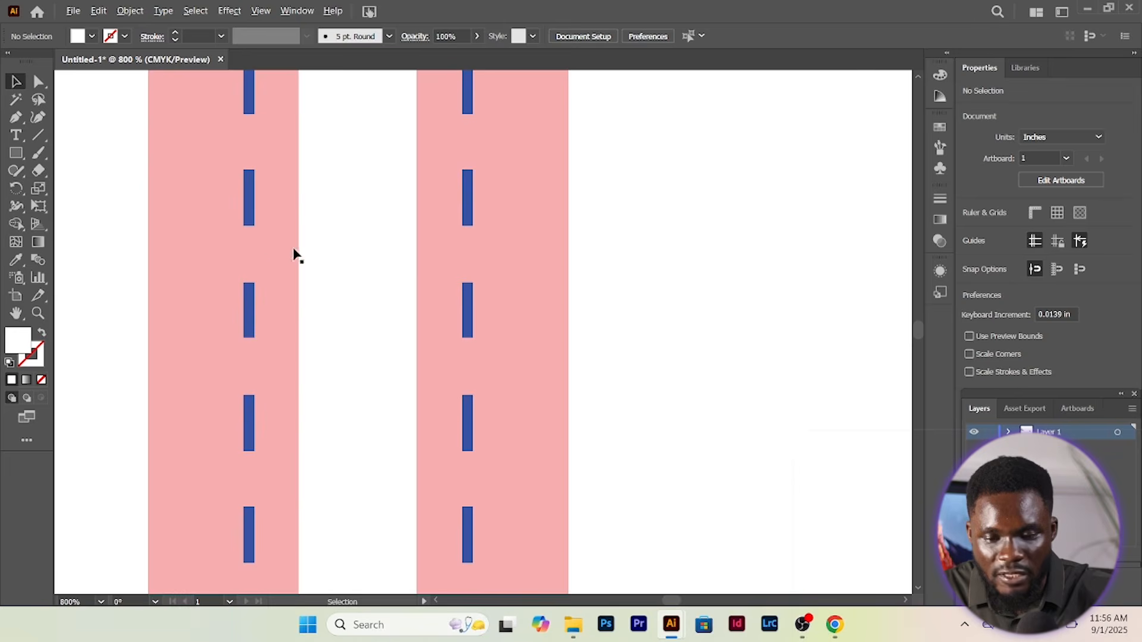
pyautogui.scroll(-2, 298, 259)
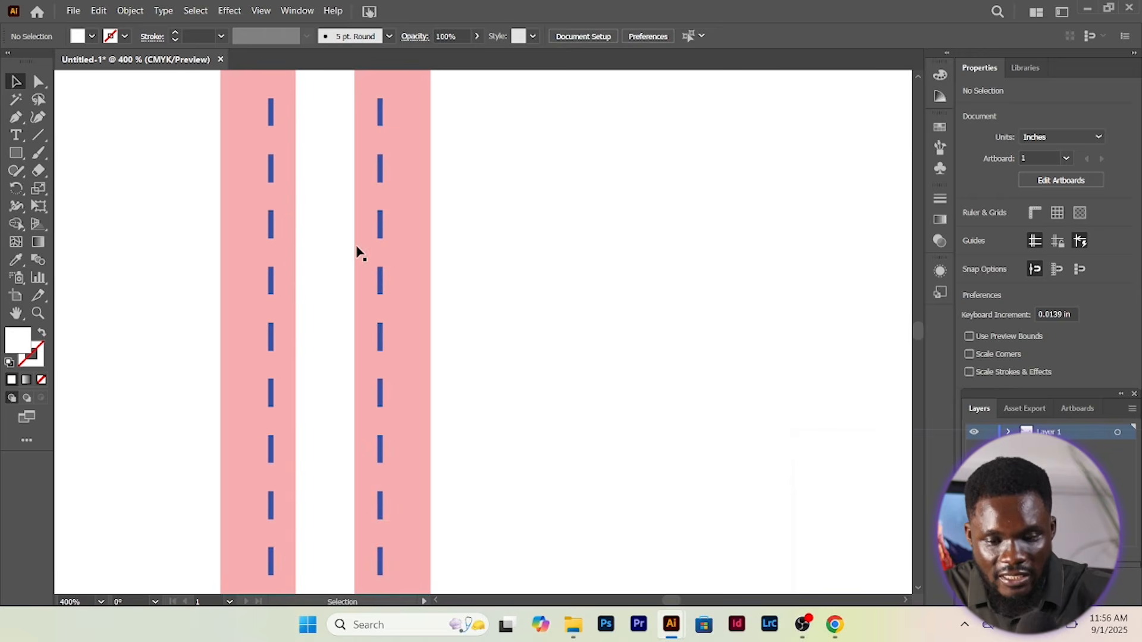
pyautogui.scroll(-3, 324, 252)
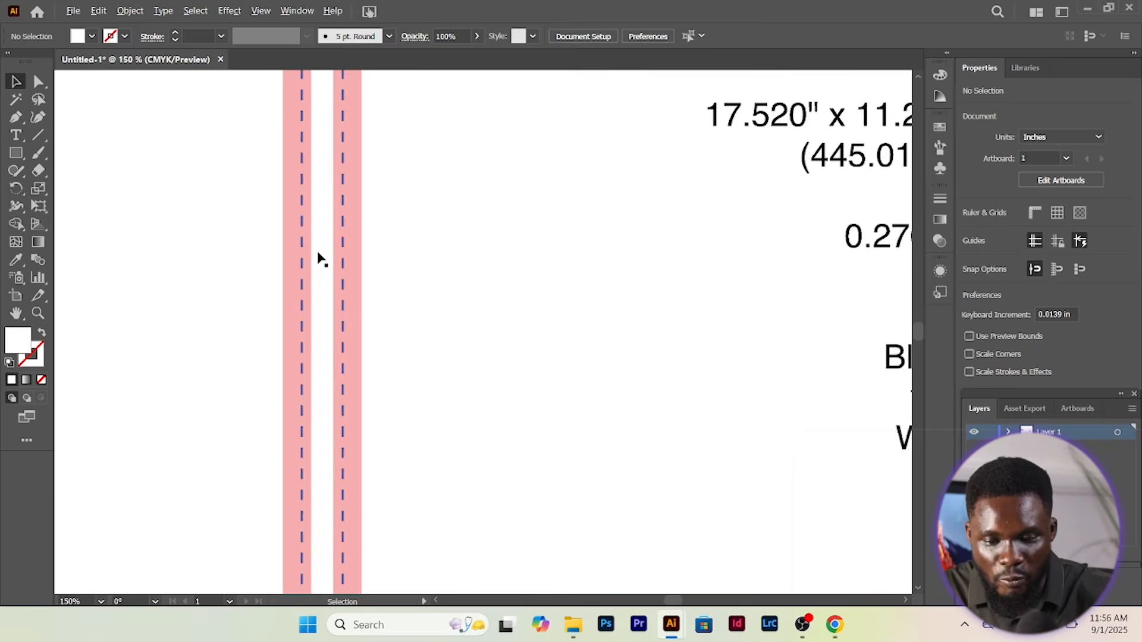
pyautogui.scroll(-3, 319, 255)
pyautogui.scroll(-2, 319, 260)
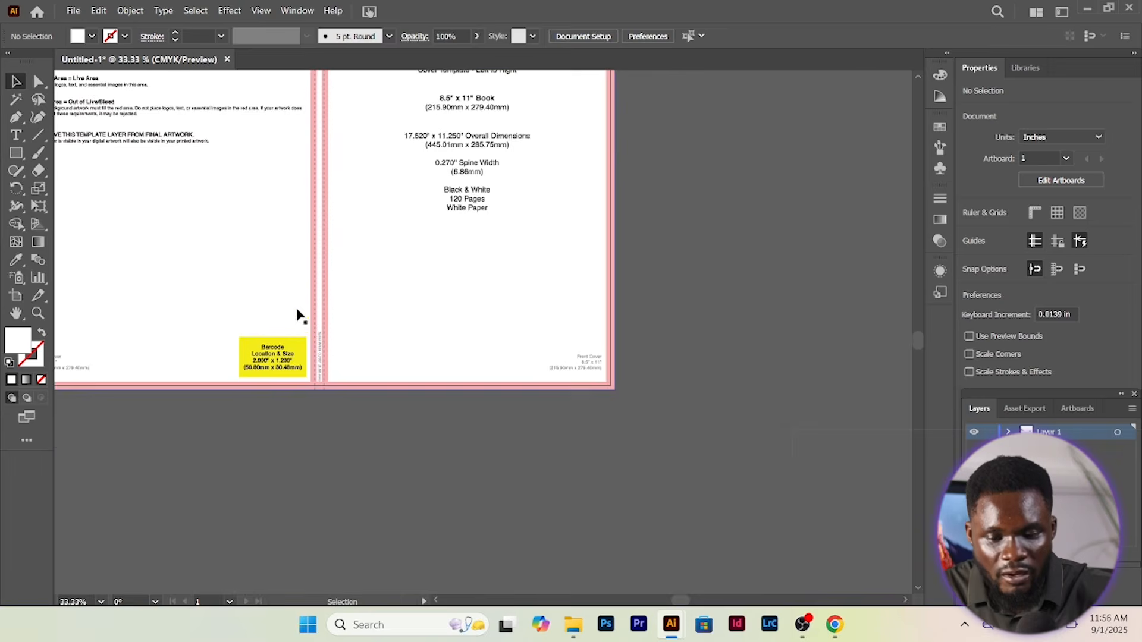
pyautogui.scroll(4, 273, 366)
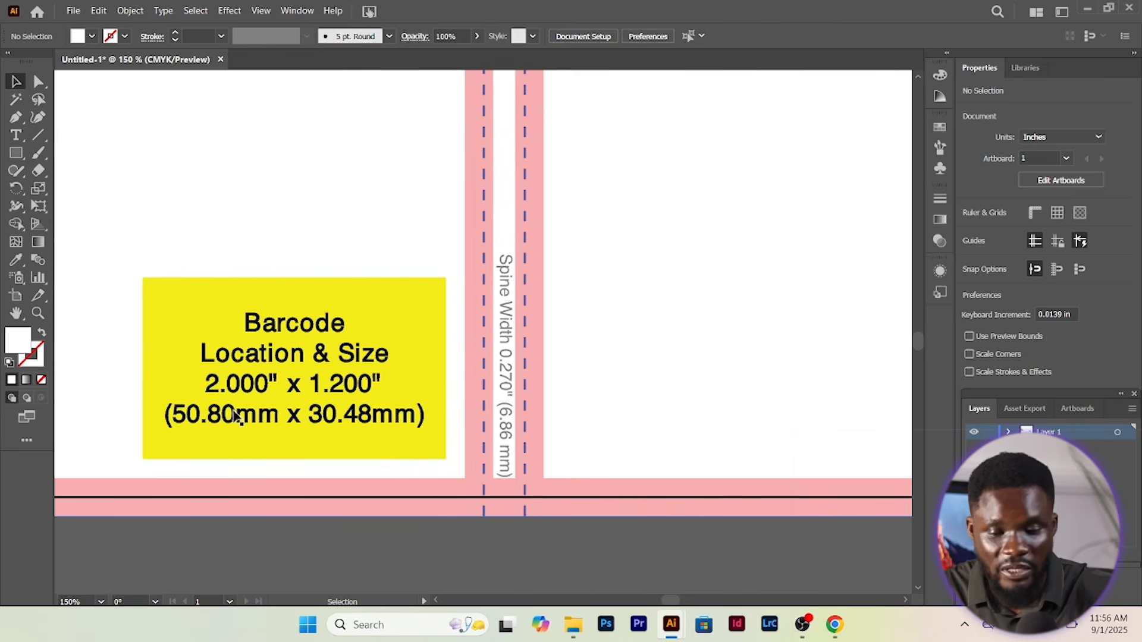
pyautogui.scroll(-3, 266, 411)
pyautogui.scroll(-3, 266, 412)
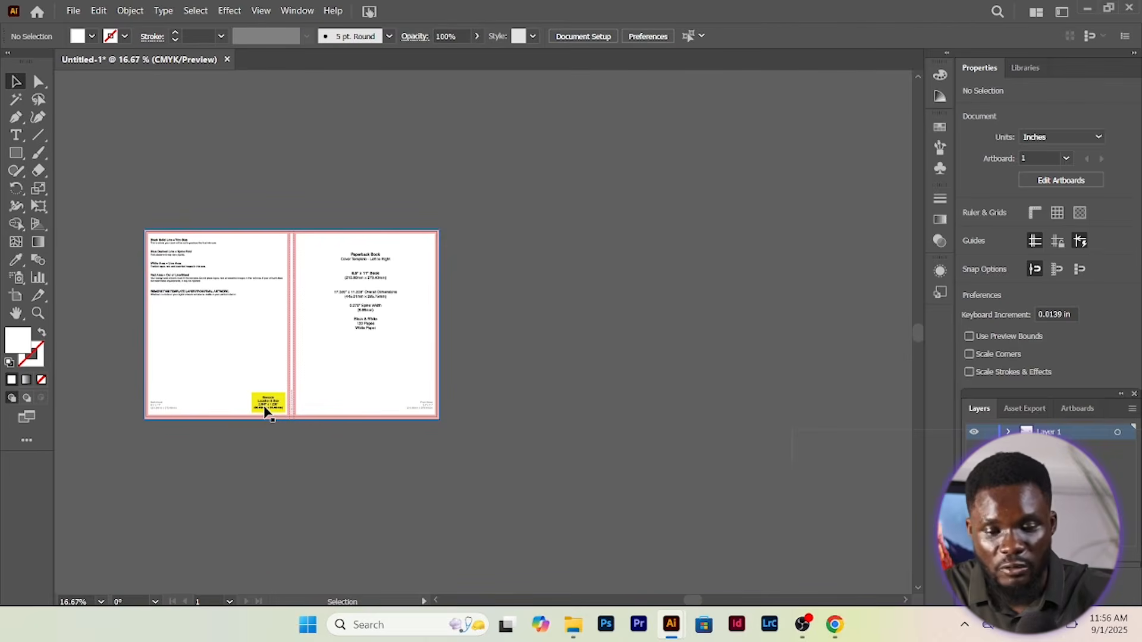
pyautogui.hscroll(-3, 262, 408)
pyautogui.scroll(3, 263, 408)
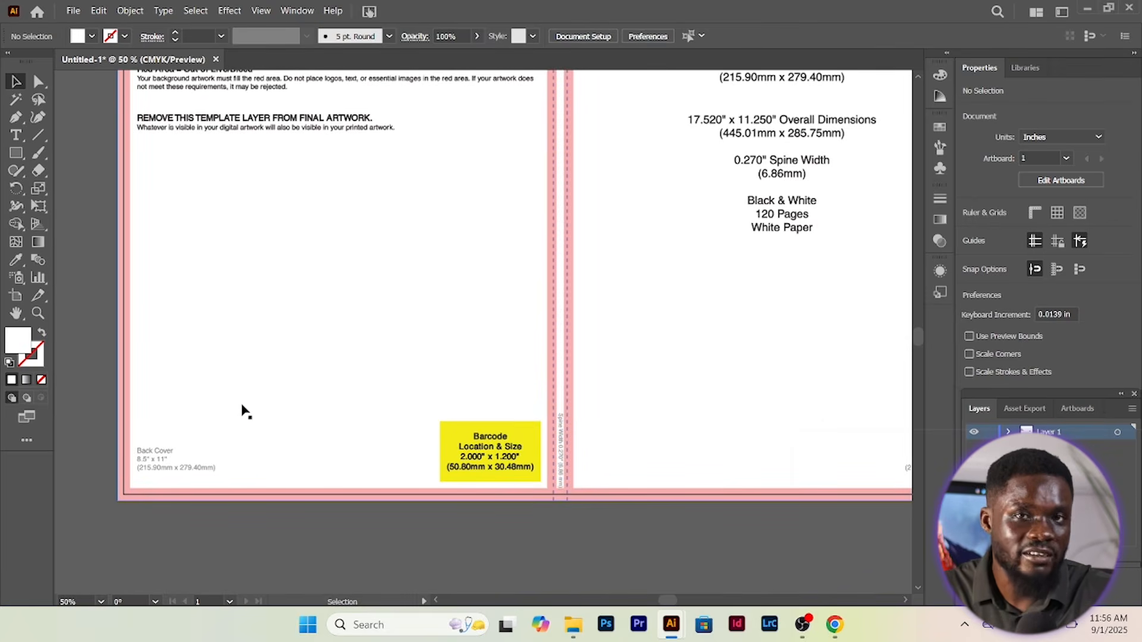
pyautogui.scroll(5, 243, 410)
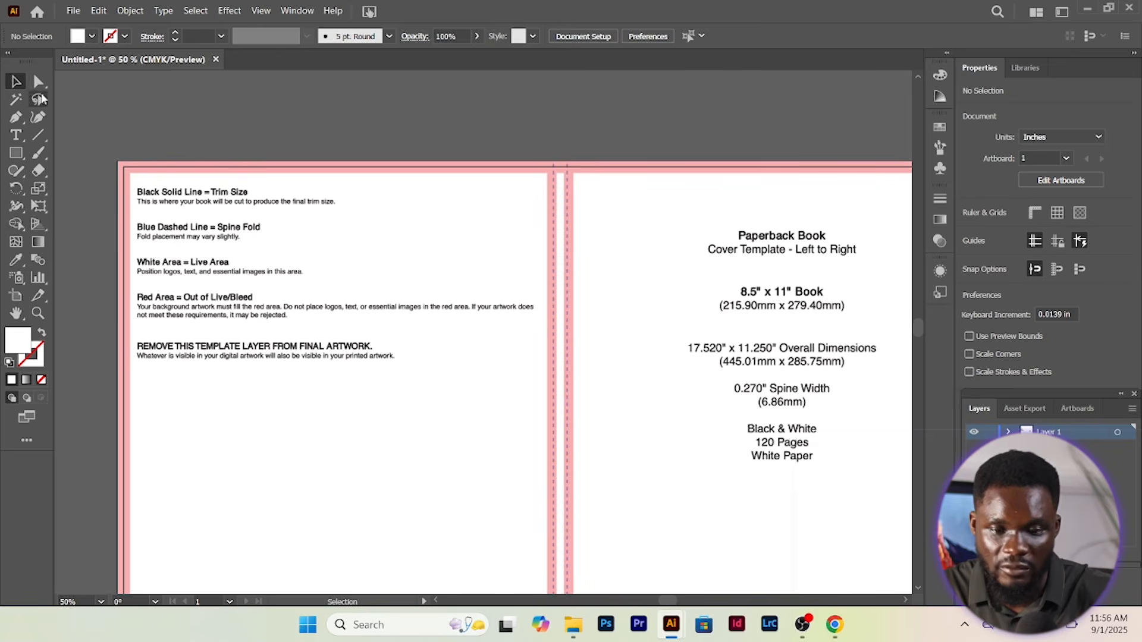
# Set the fill colour to CMYK Red
pyautogui.click(92, 37)
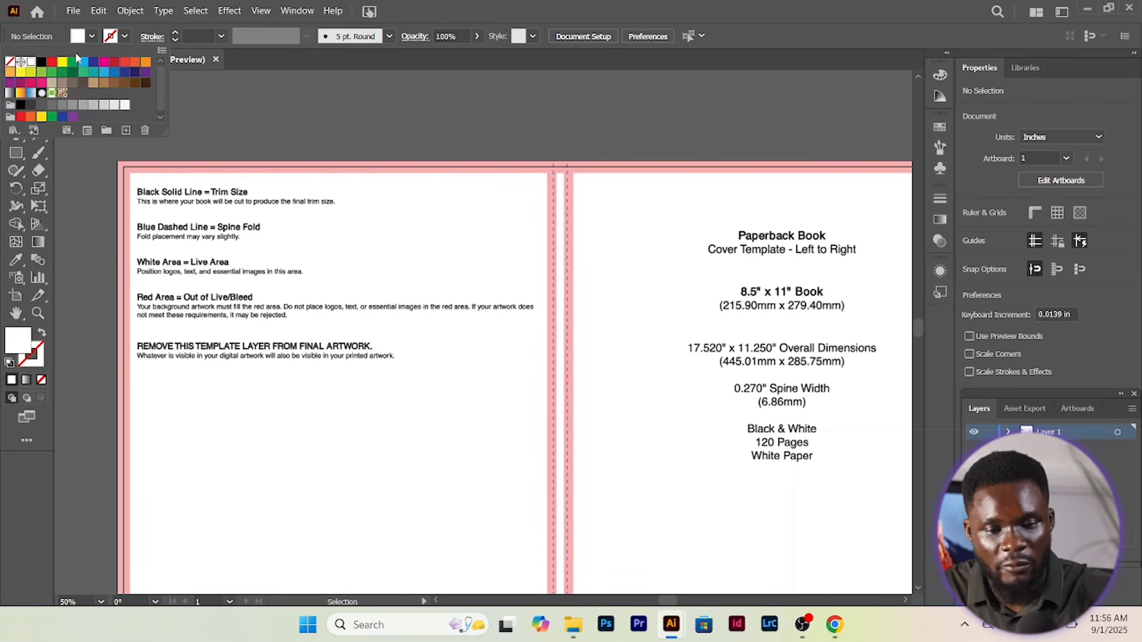
pyautogui.click(53, 62)
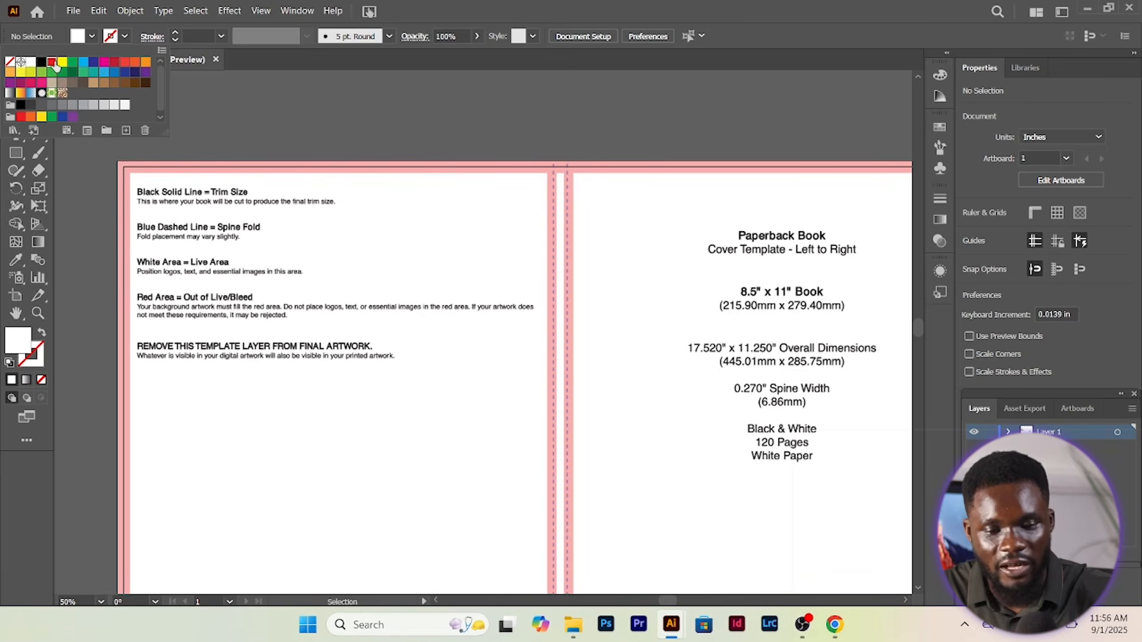
pyautogui.click(80, 201)
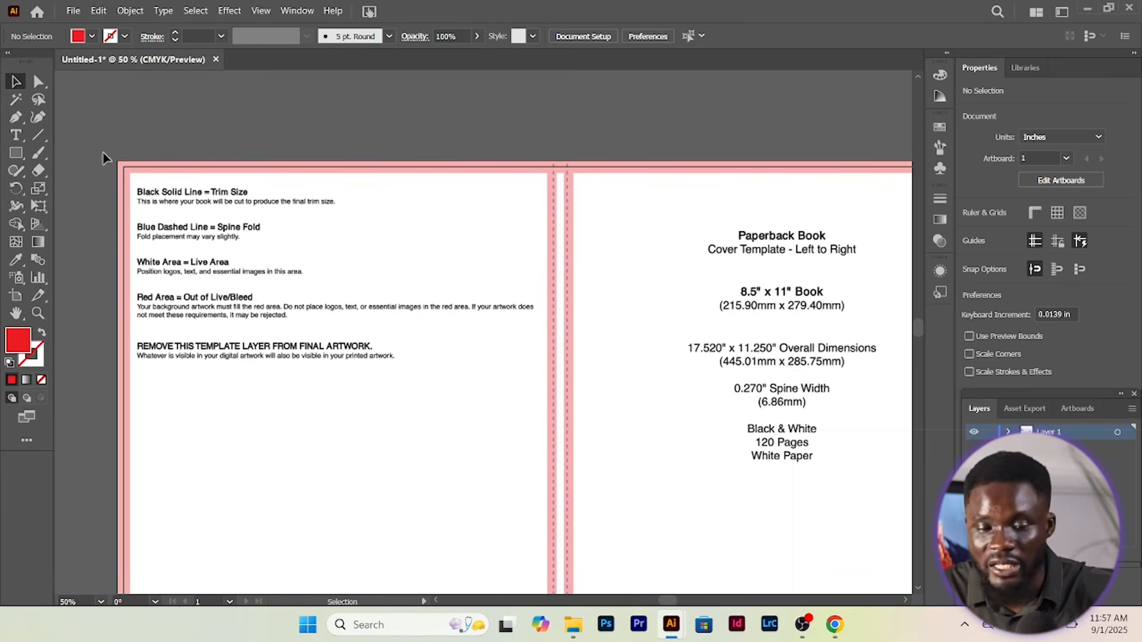
pyautogui.scroll(-2, 103, 157)
# Draw a rectangle from the artboard's top-left corner to the spine, covering the back cover
pyautogui.click(17, 154)
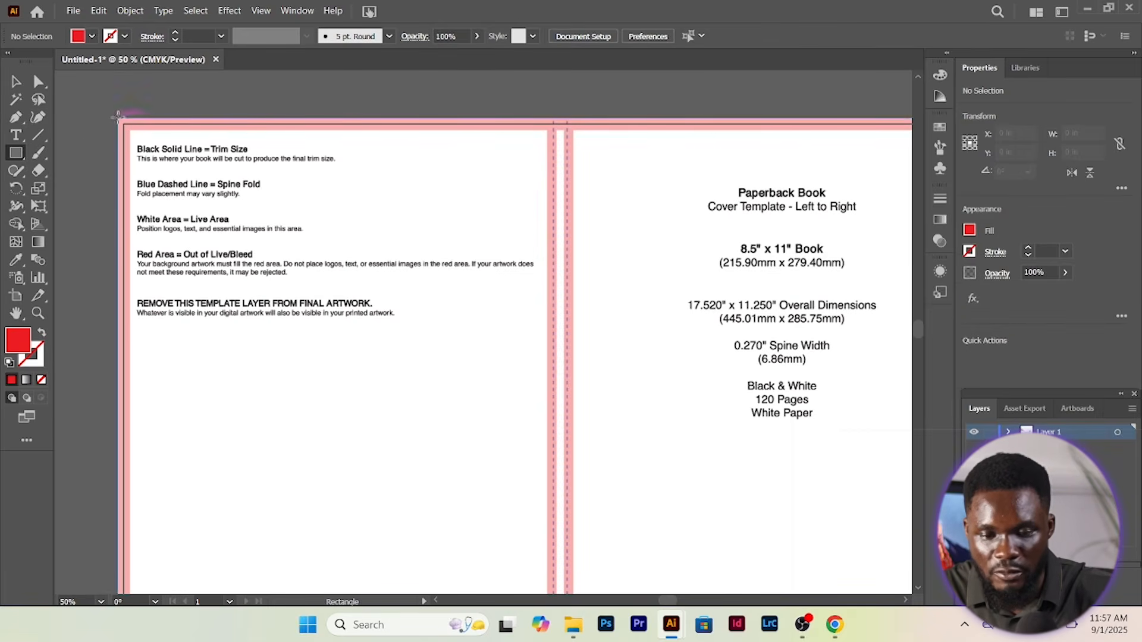
pyautogui.hotkey('ctrl', '-')
pyautogui.moveTo(119, 112); pyautogui.dragTo(413, 491)
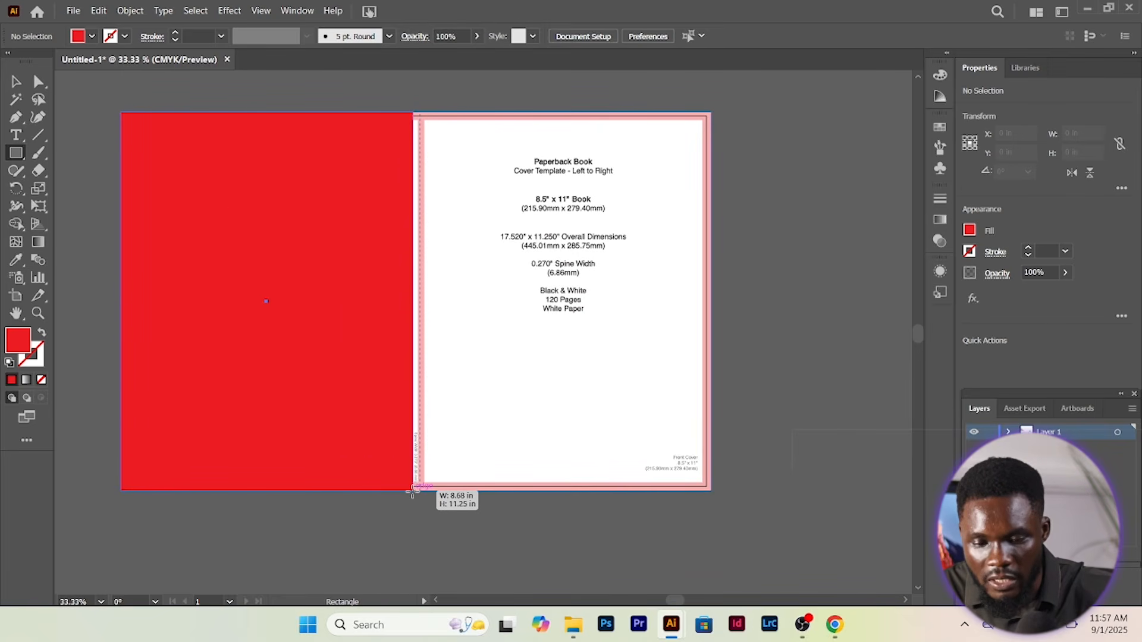
pyautogui.press('v')
pyautogui.click(99, 115)
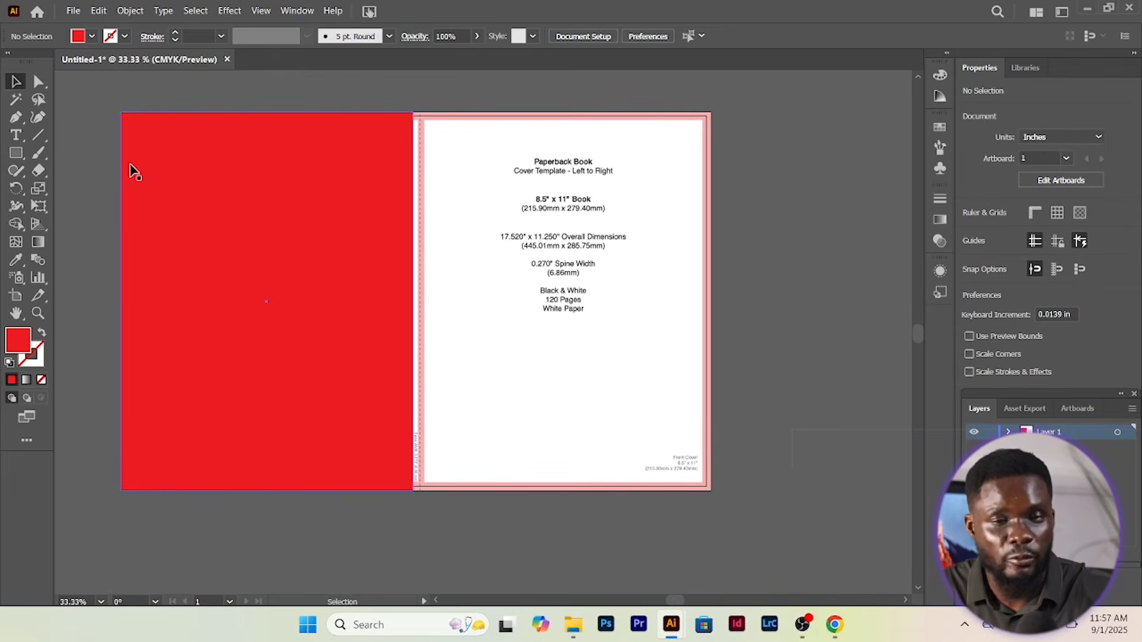
# Nudge the red rectangle slightly left and check its edges against the template
pyautogui.scroll(10, 104, 158)
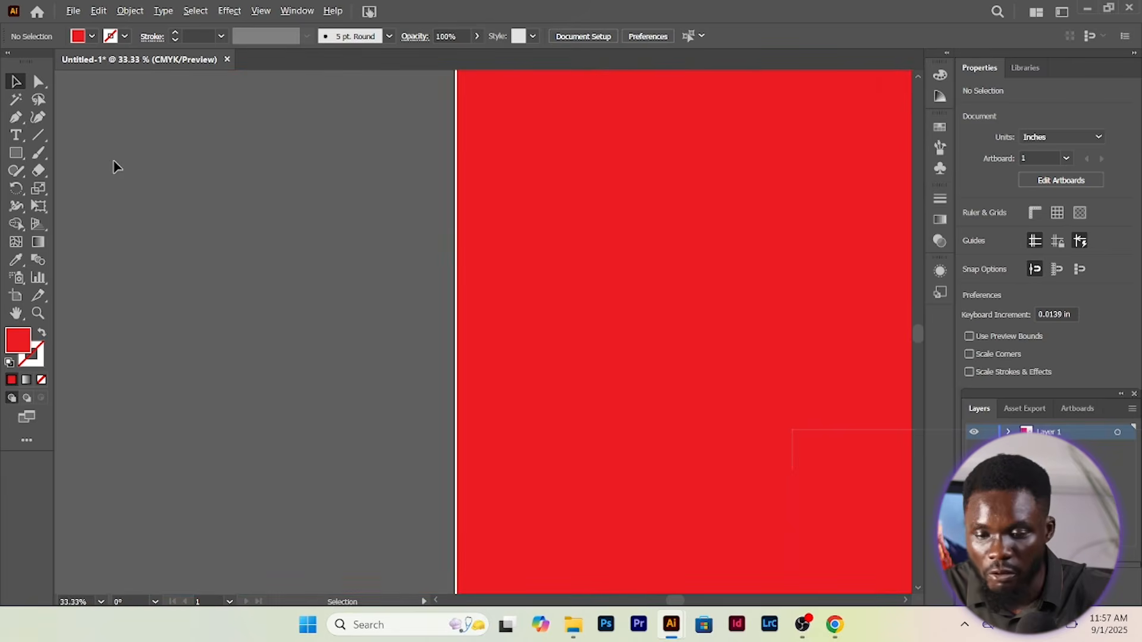
pyautogui.scroll(1, 625, 275)
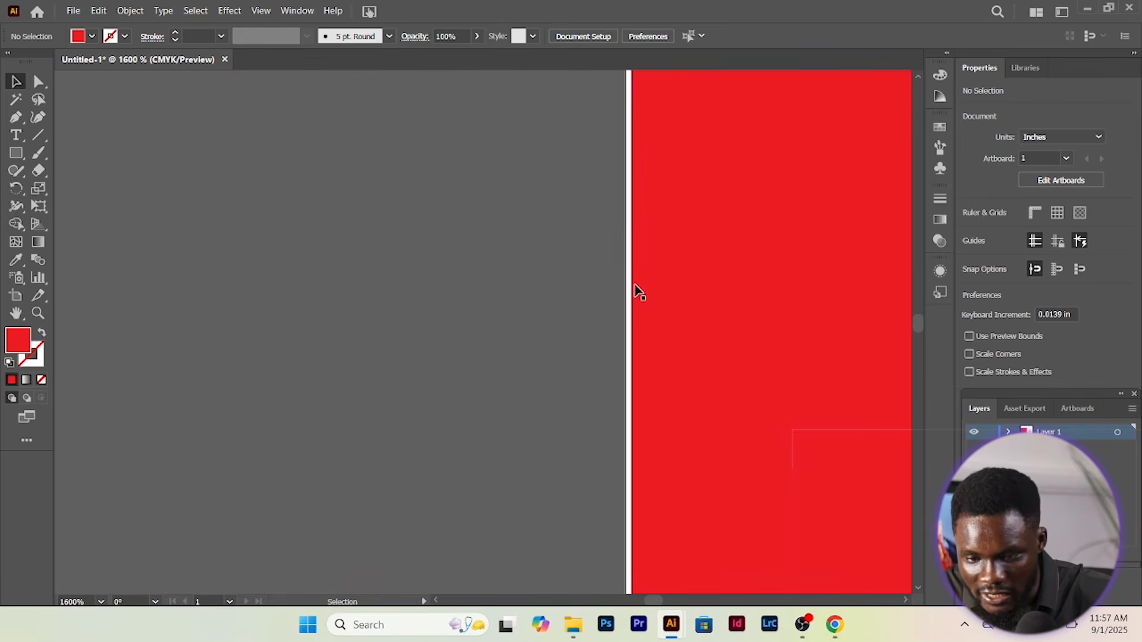
pyautogui.hotkey('ctrl', '+')
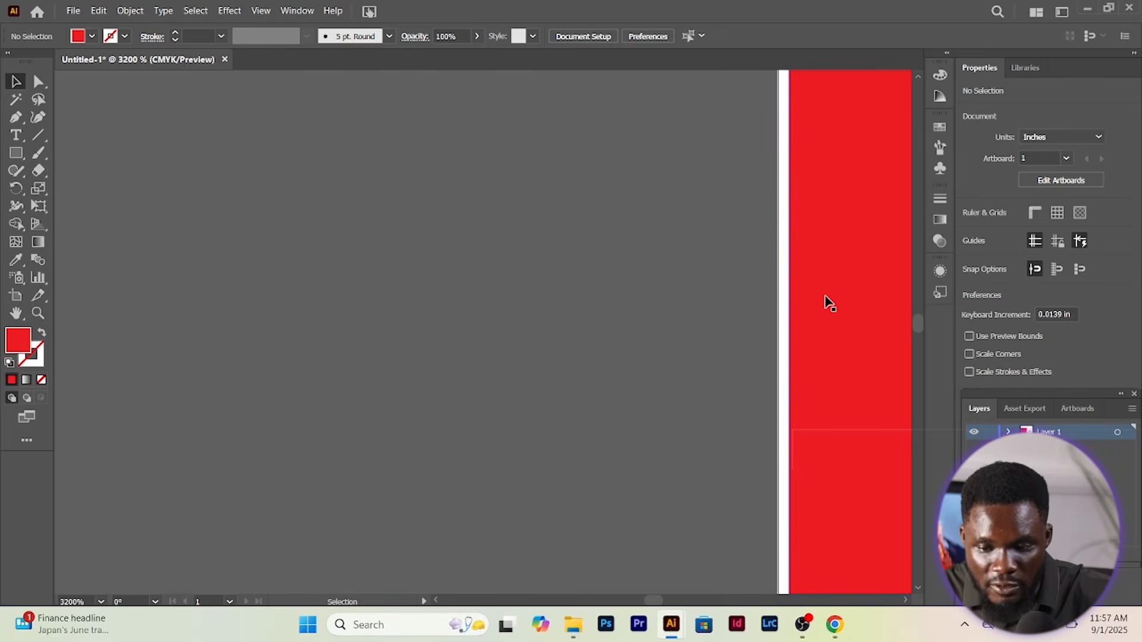
pyautogui.moveTo(810, 303); pyautogui.dragTo(806, 304)
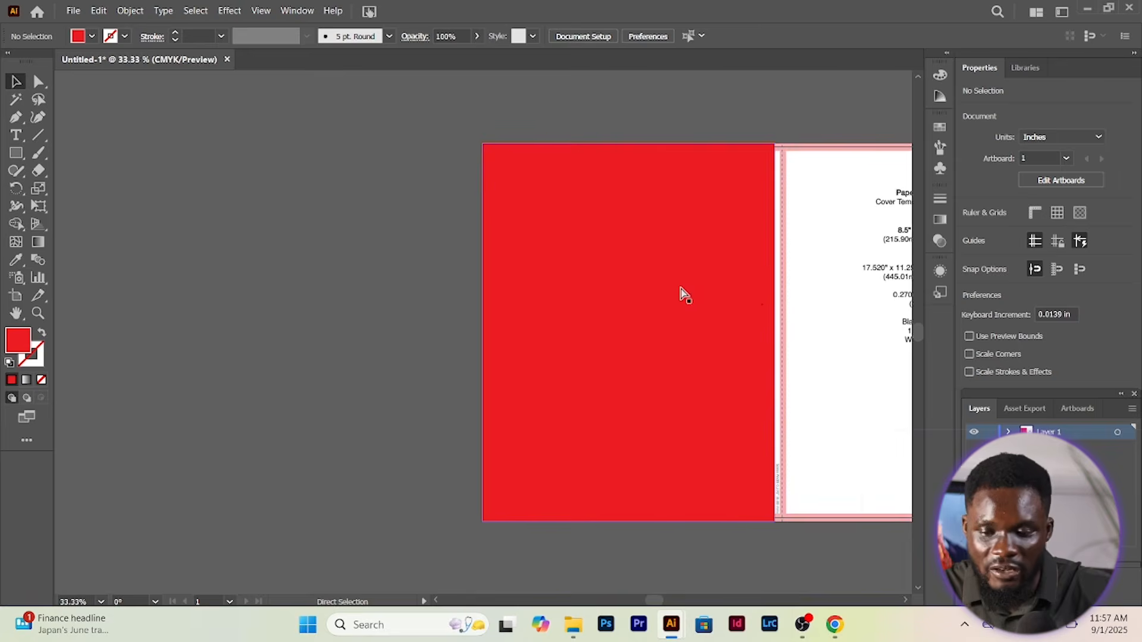
pyautogui.hscroll(5, 681, 291)
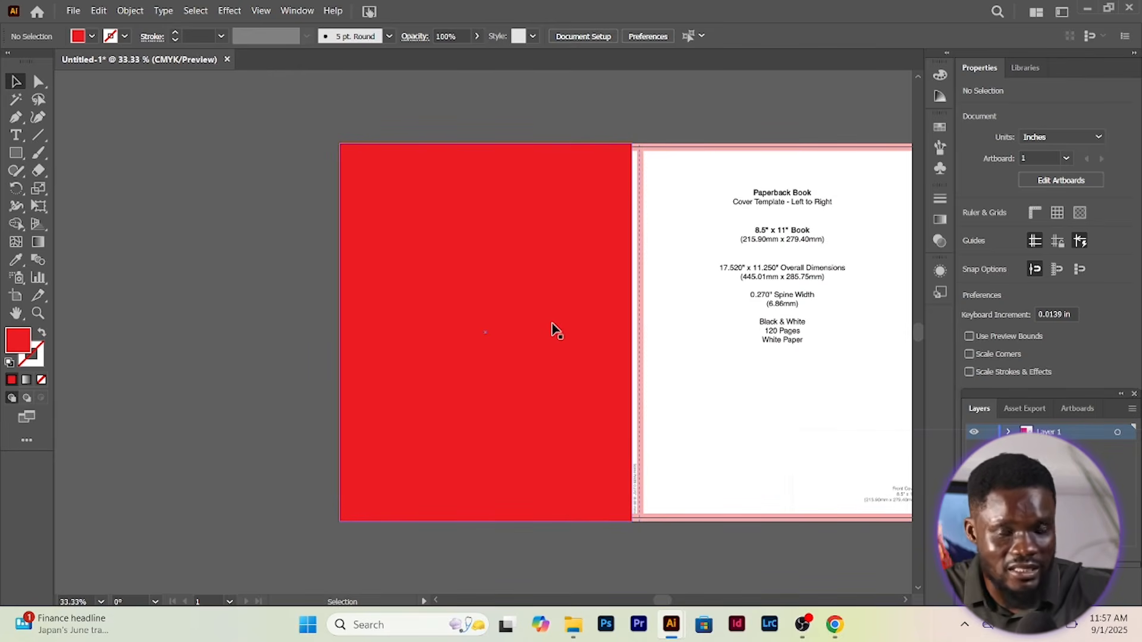
pyautogui.scroll(4, 526, 222)
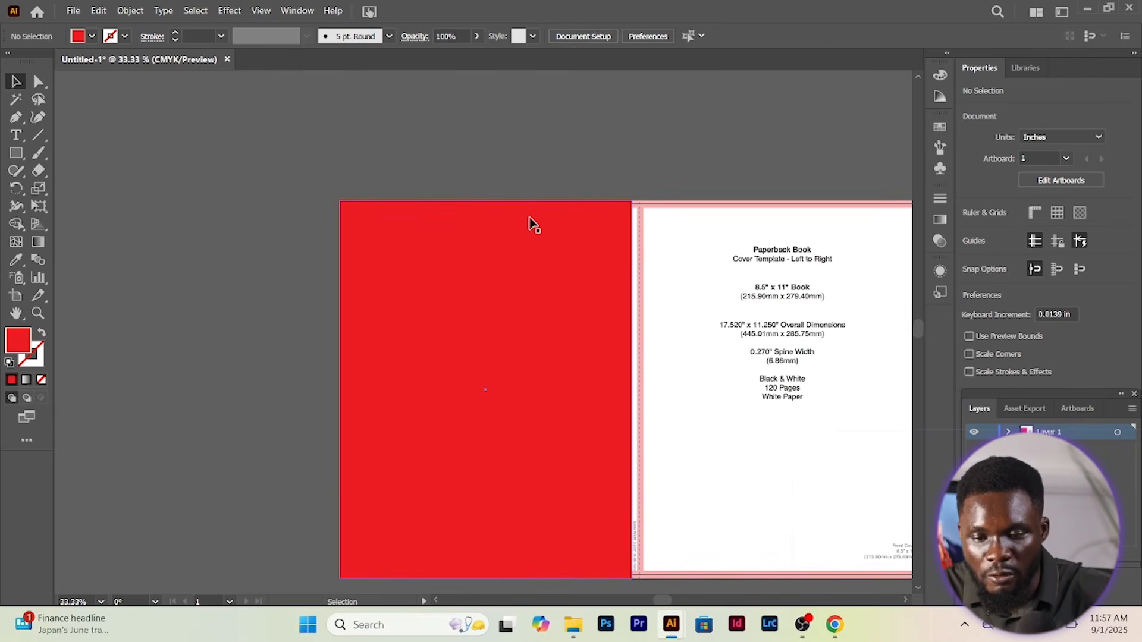
pyautogui.scroll(5, 527, 218)
pyautogui.scroll(5, 526, 211)
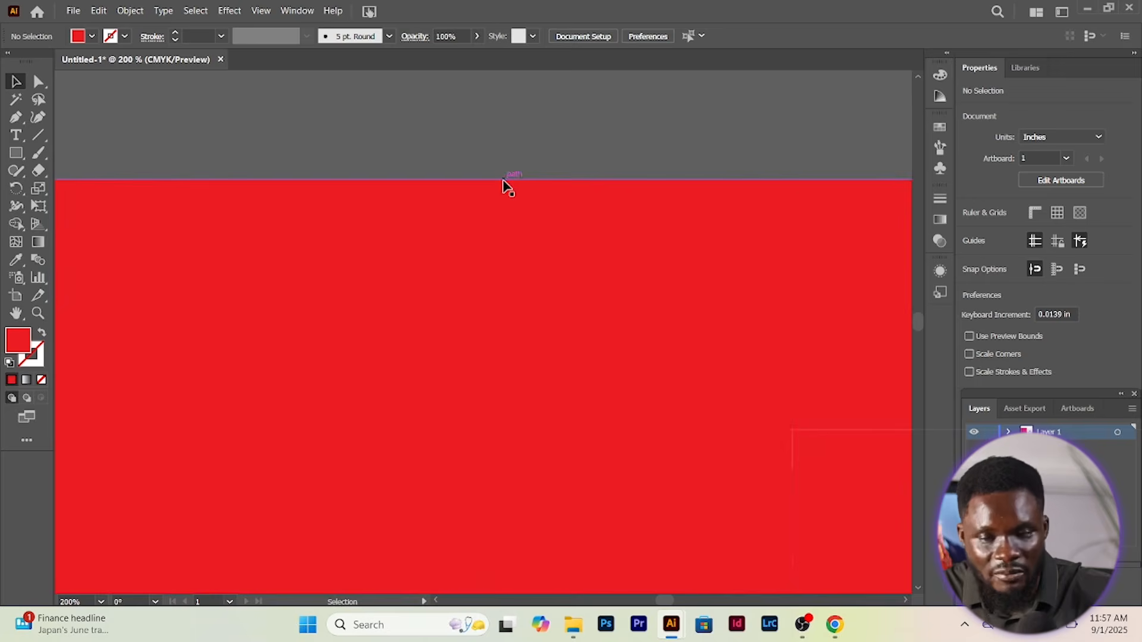
pyautogui.scroll(-6, 505, 186)
pyautogui.scroll(-3, 500, 220)
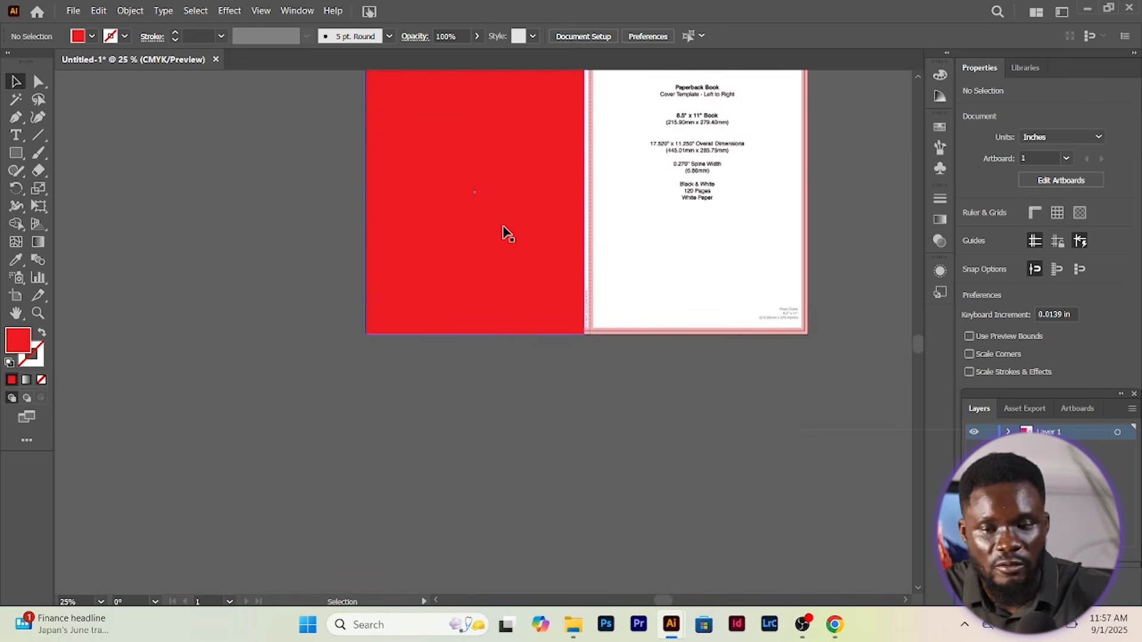
pyautogui.scroll(4, 534, 293)
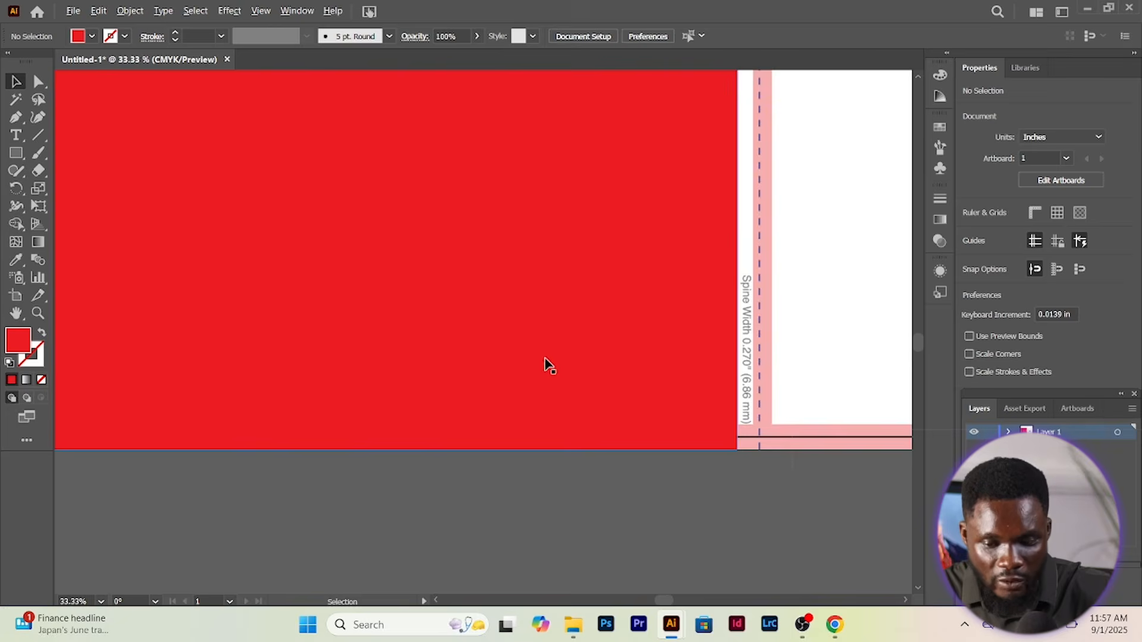
pyautogui.scroll(-3, 663, 409)
pyautogui.scroll(-2, 688, 383)
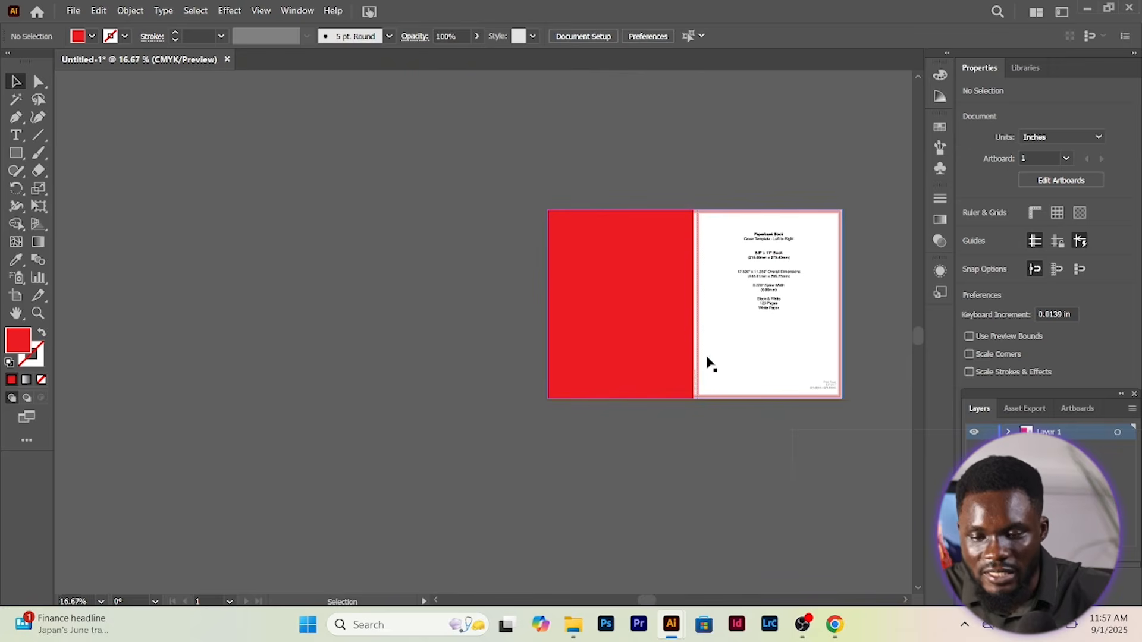
pyautogui.scroll(2, 755, 351)
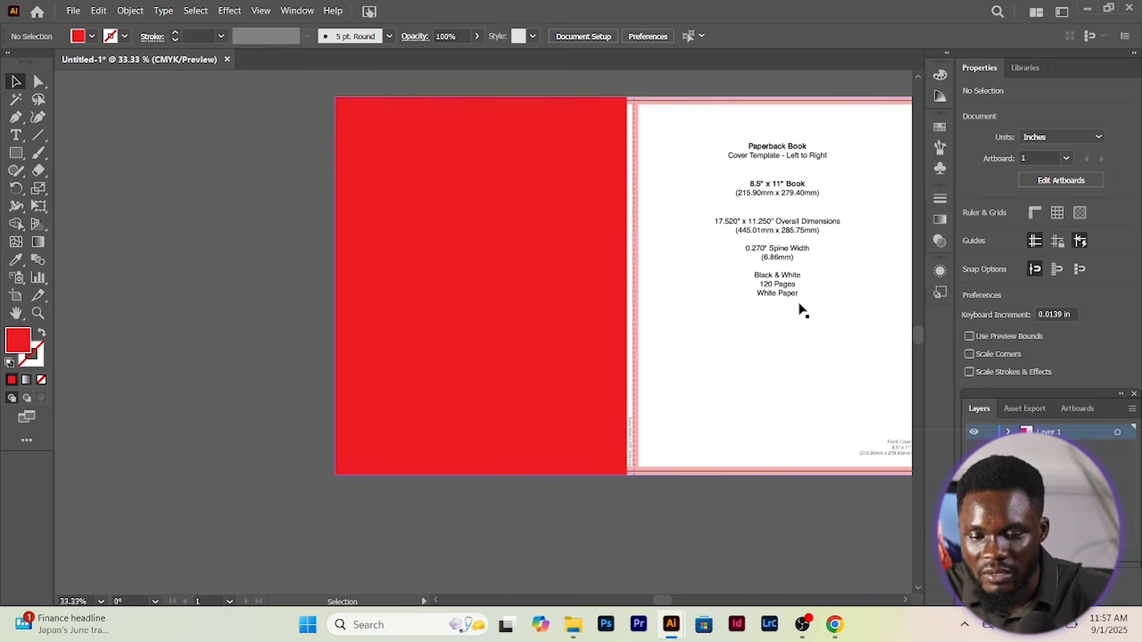
pyautogui.hscroll(5, 781, 359)
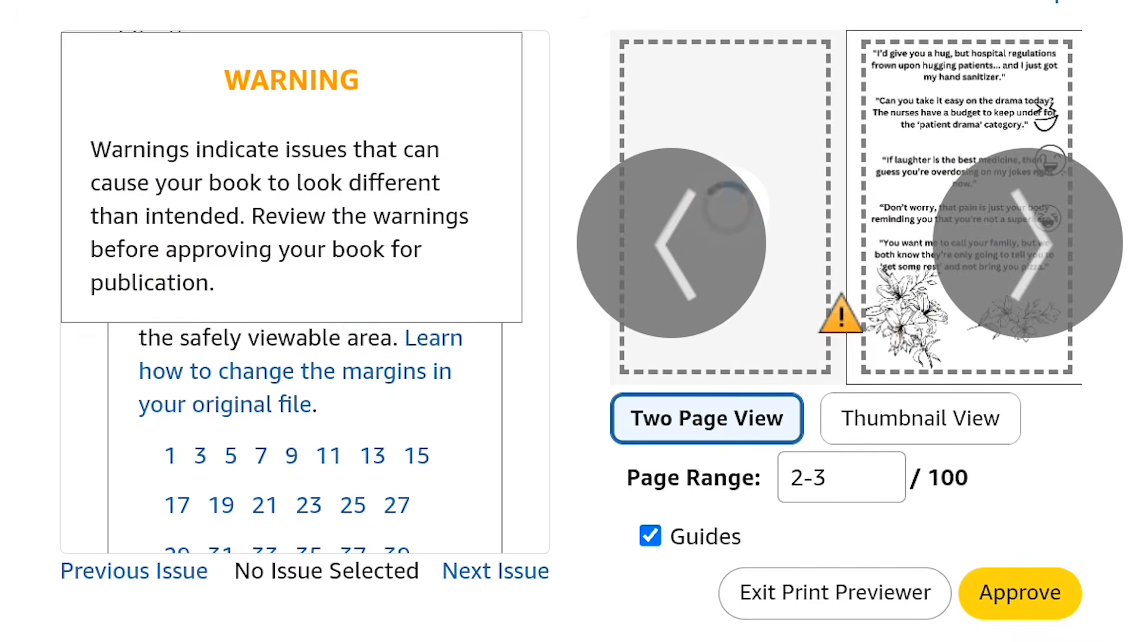
pyautogui.scroll(-3, 305, 440)
pyautogui.scroll(5, 304, 440)
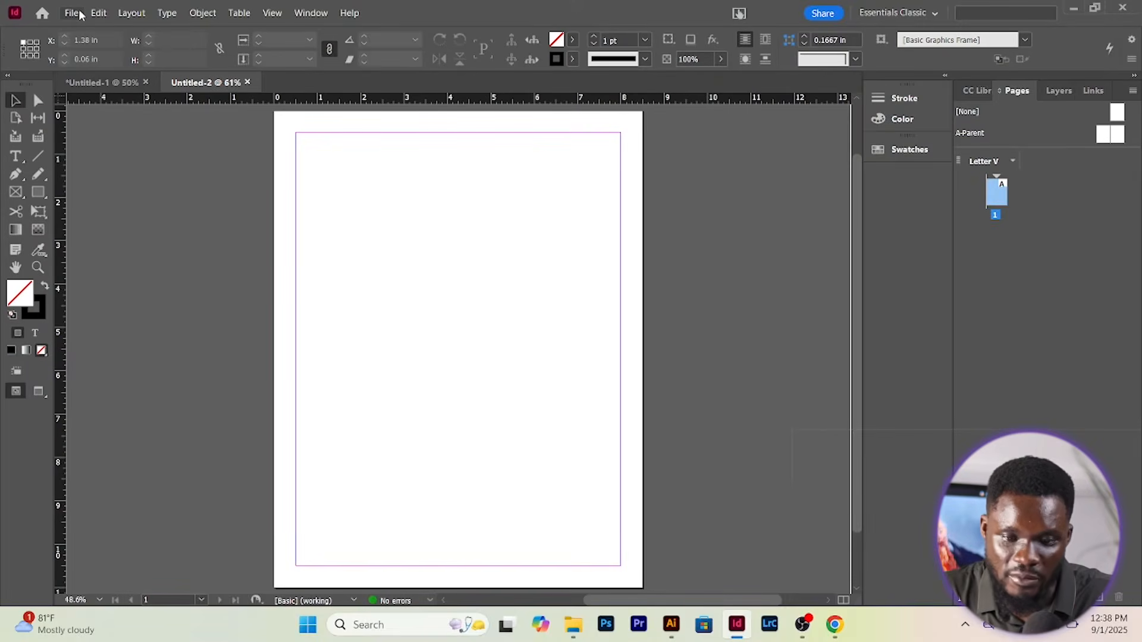
pyautogui.click(76, 12)
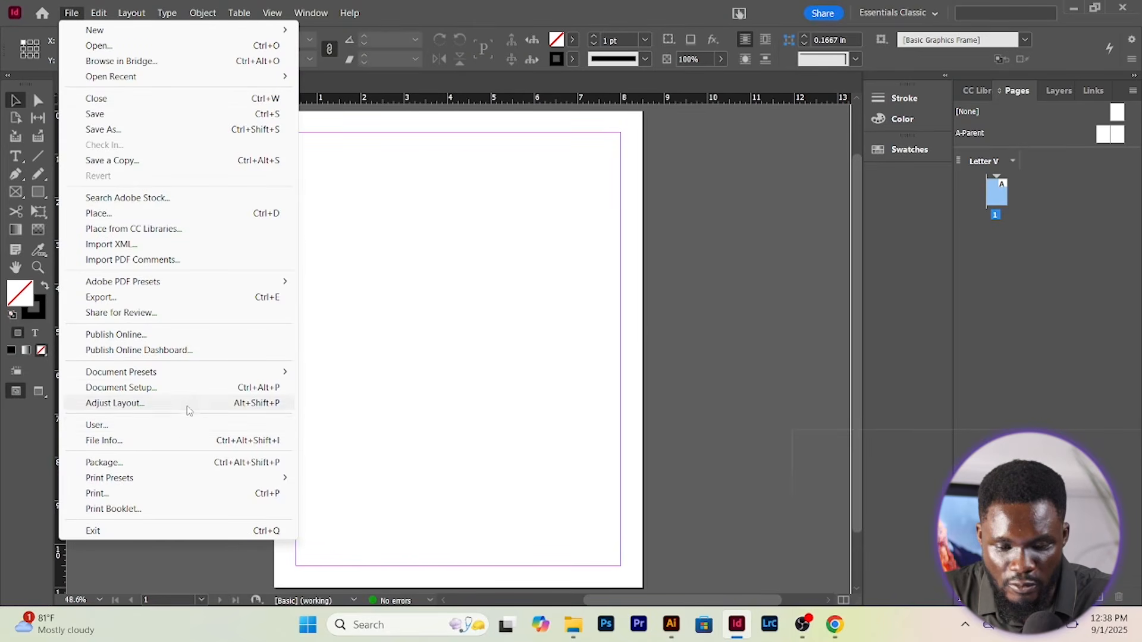
# Change the top, bottom, inside and outside margins to 0.25 in in Document Setup
pyautogui.click(173, 389)
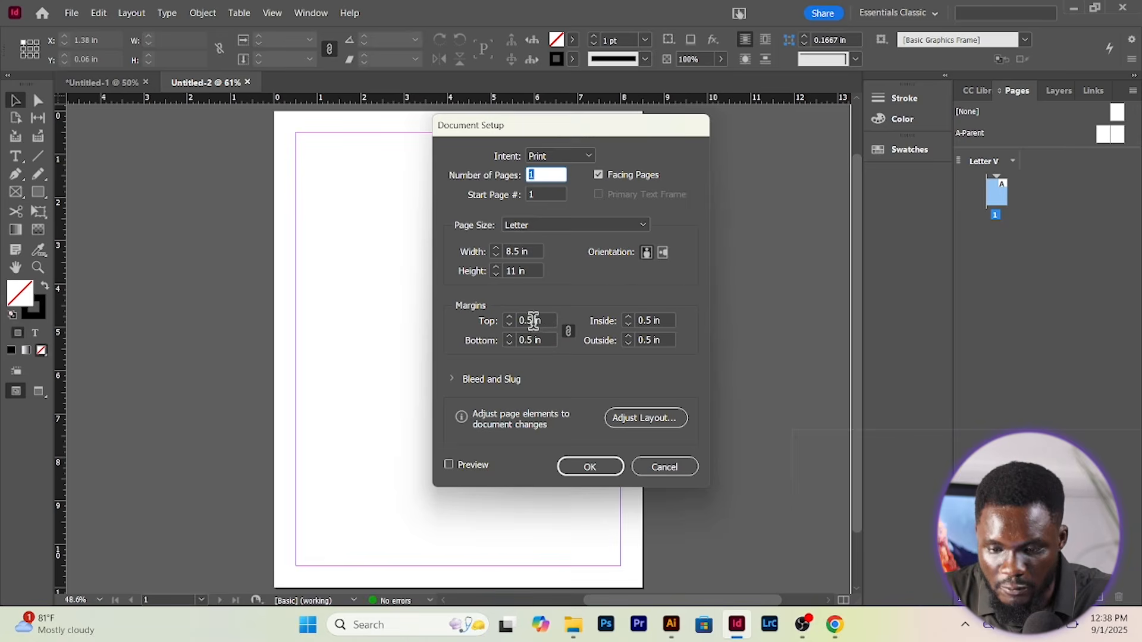
pyautogui.click(538, 321)
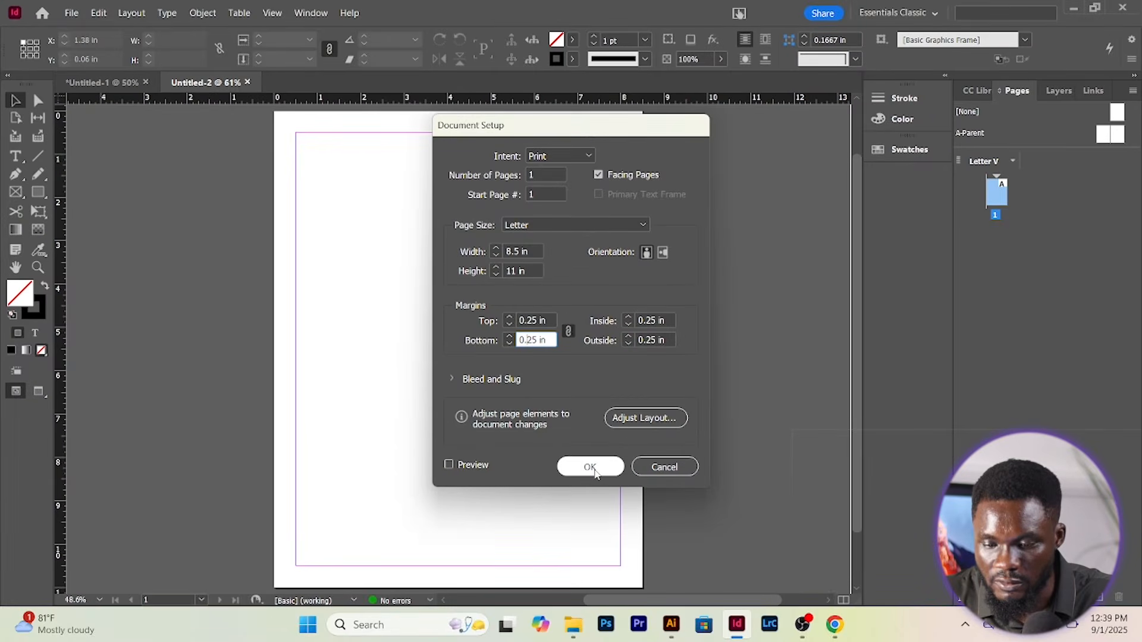
pyautogui.click(591, 467)
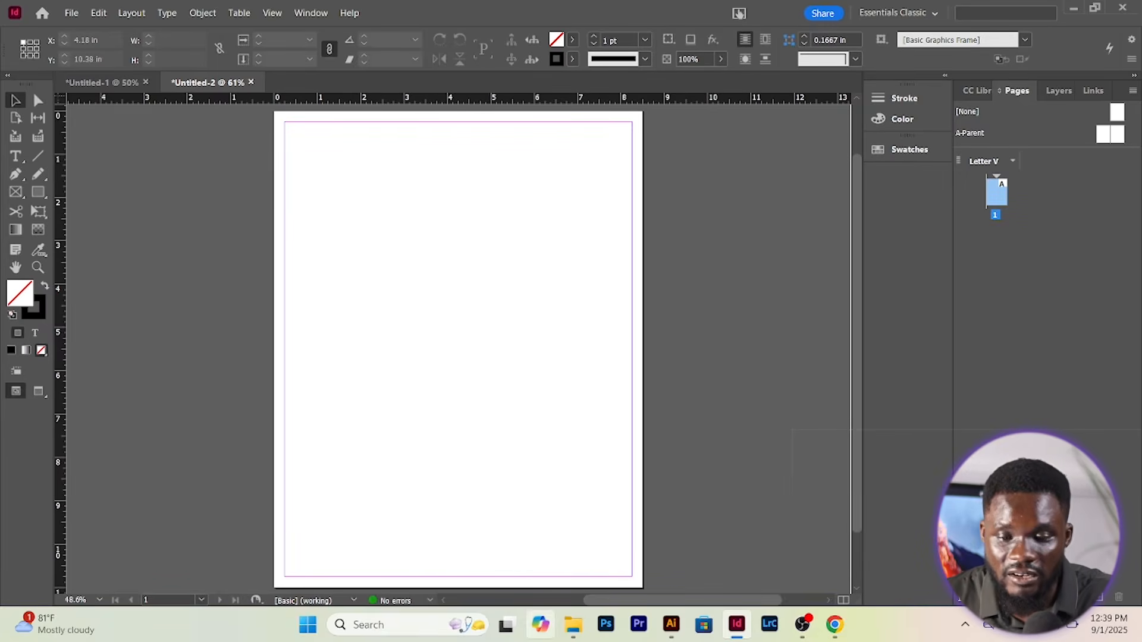
pyautogui.scroll(2, 510, 204)
pyautogui.scroll(-2, 509, 208)
pyautogui.scroll(2, 510, 208)
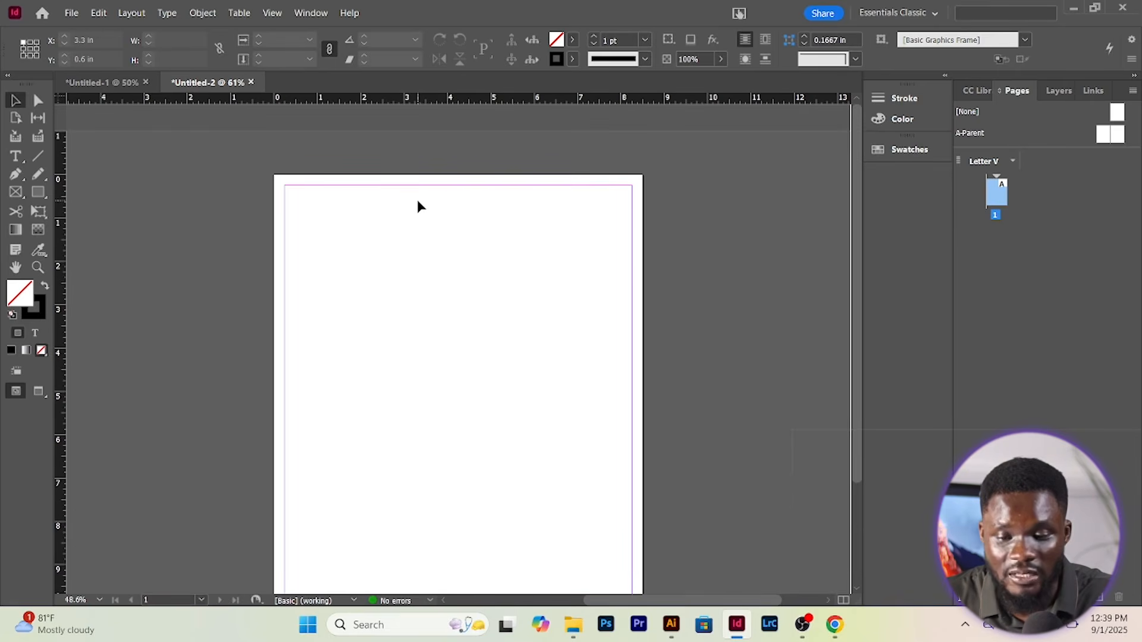
pyautogui.scroll(-2, 370, 217)
pyautogui.scroll(1, 371, 217)
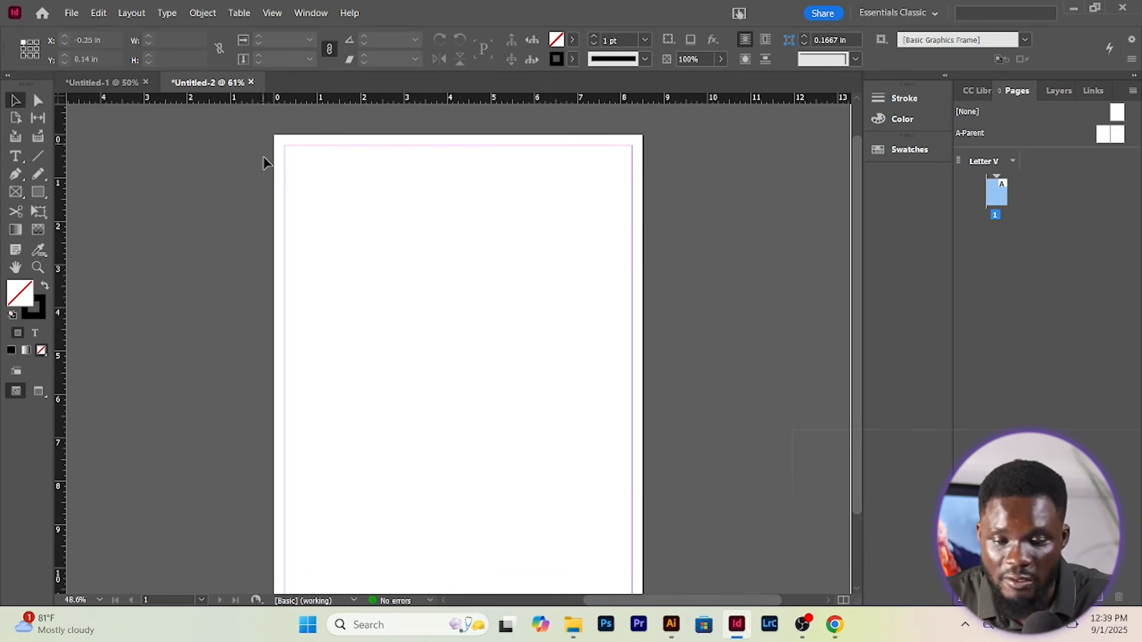
pyautogui.scroll(1, 268, 163)
pyautogui.click(18, 156)
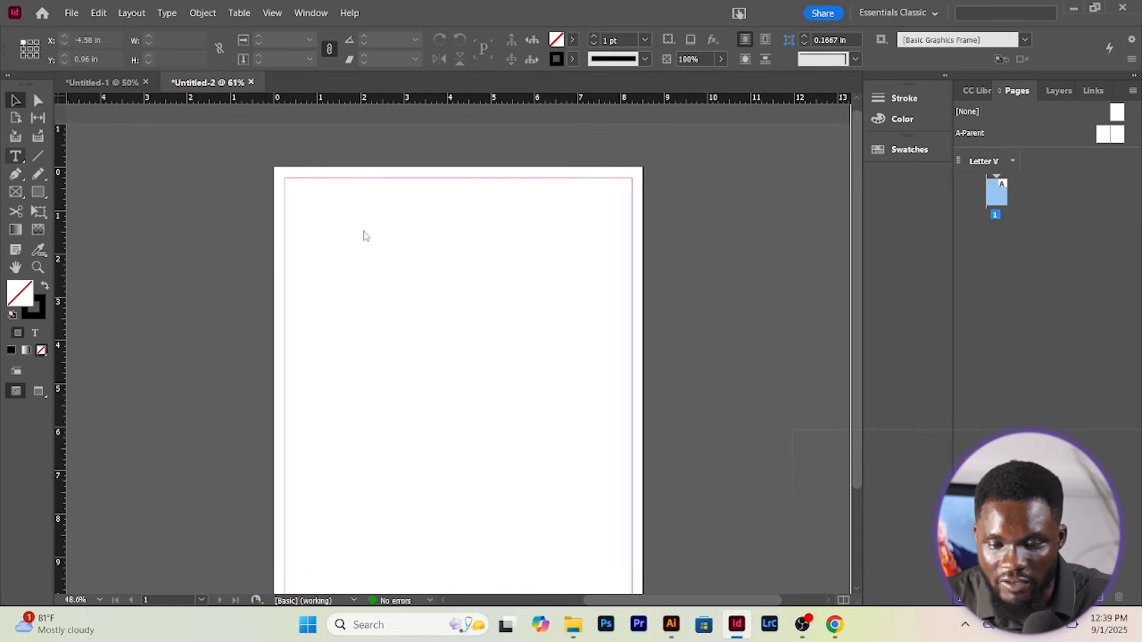
# Type placeholder text in a frame at the page top and nudge the frame slightly
pyautogui.click(292, 194)
pyautogui.write('tgrhgfhgldgegdgwfgnlhh')
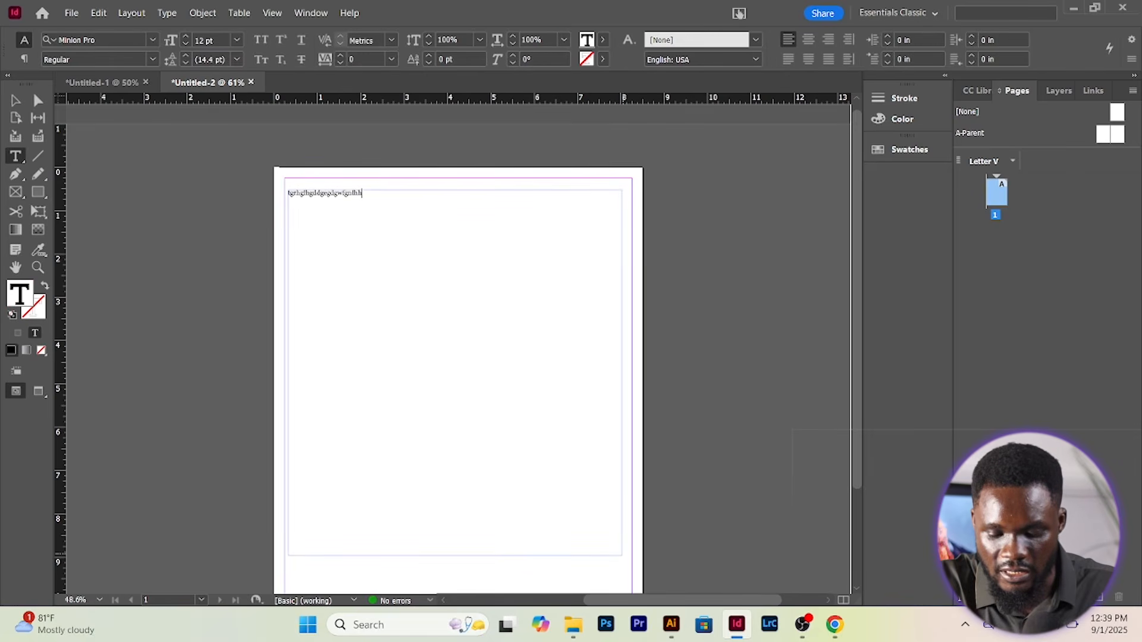
pyautogui.hotkey('ctrl', 'a')
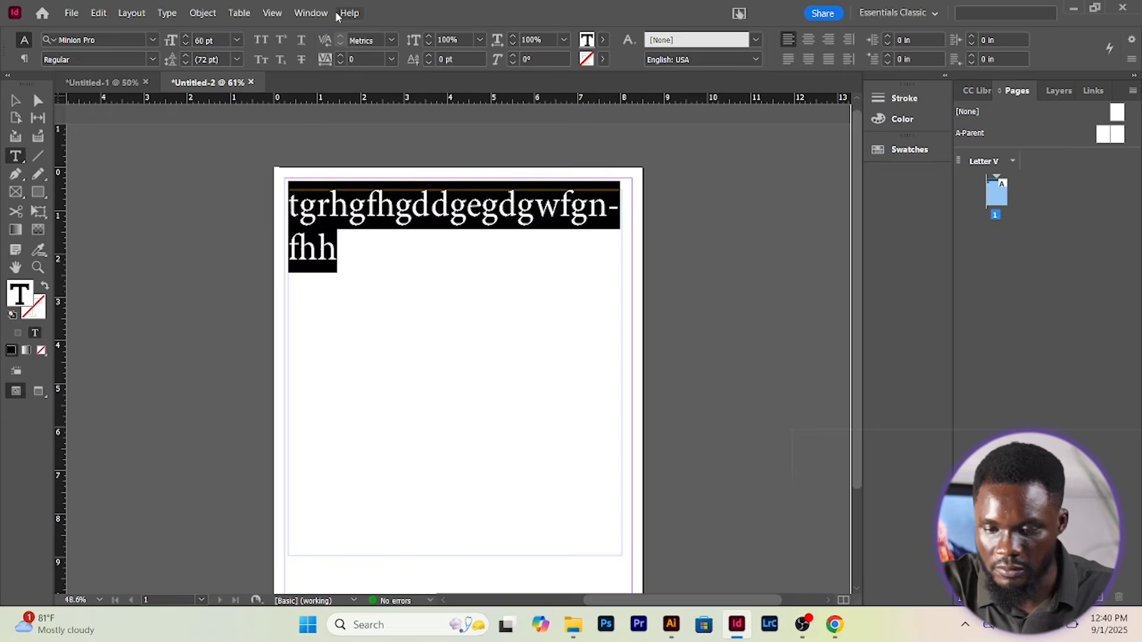
pyautogui.press('Escape')
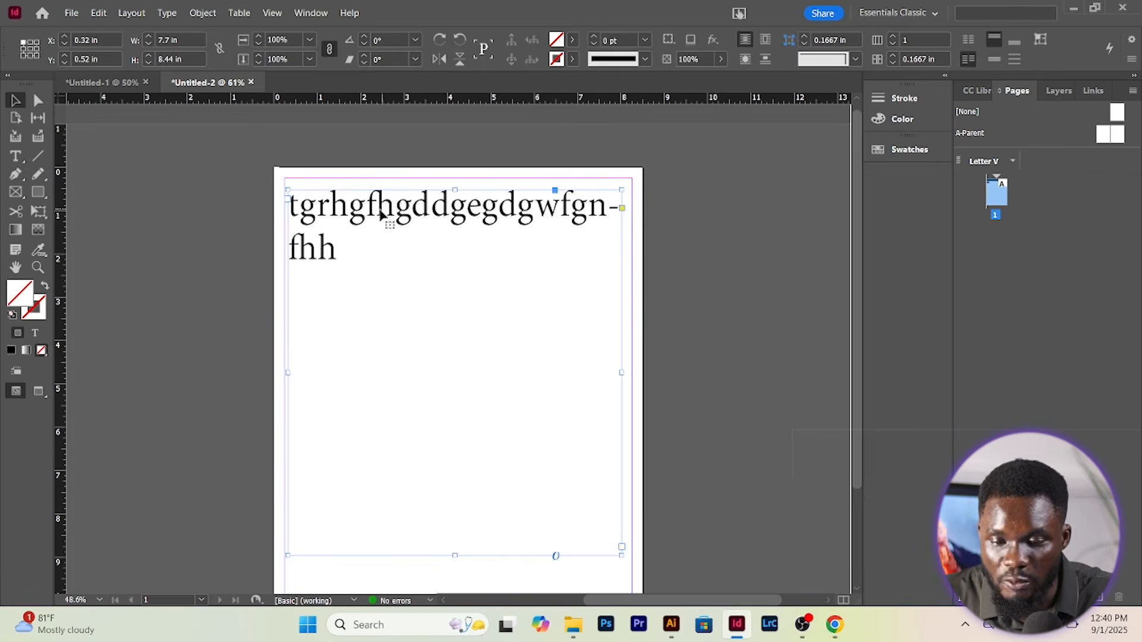
pyautogui.moveTo(365, 208)
pyautogui.mouseDown()
pyautogui.moveTo(377, 204)
pyautogui.moveTo(375, 216)
pyautogui.moveTo(326, 211)
pyautogui.moveTo(355, 205)
pyautogui.mouseUp()
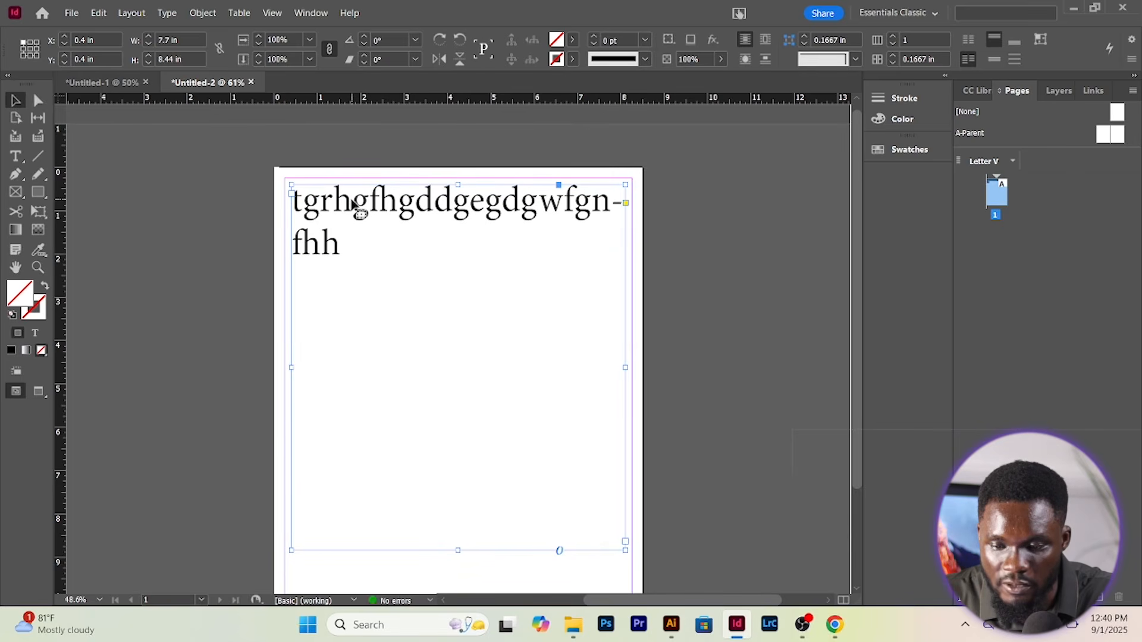
pyautogui.click(246, 185)
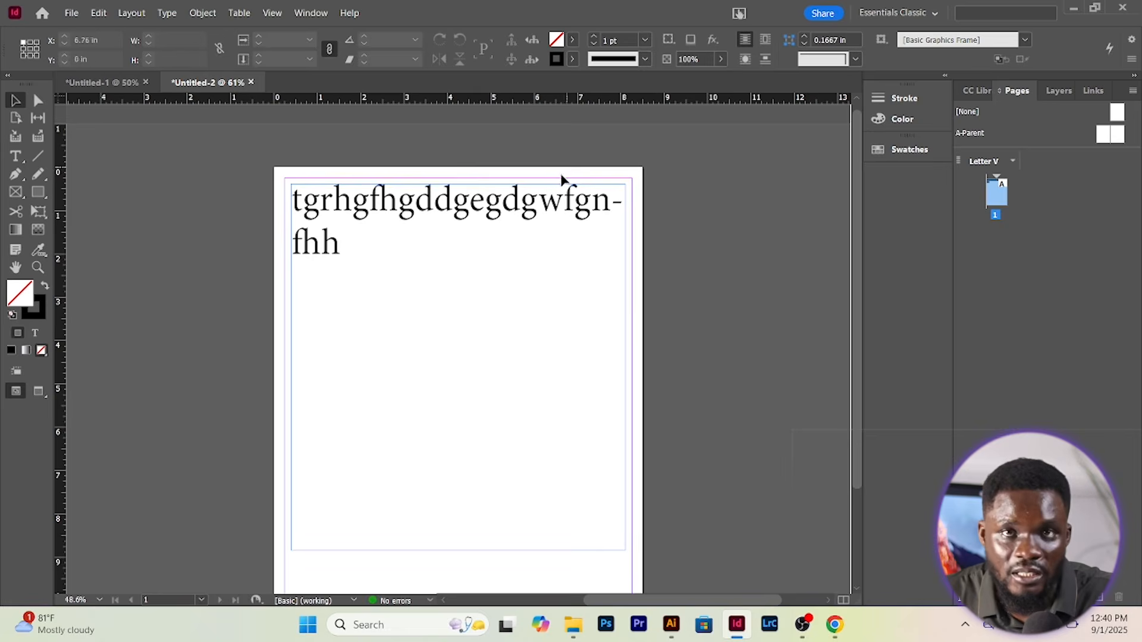
pyautogui.scroll(-1, 830, 232)
pyautogui.scroll(1, 632, 344)
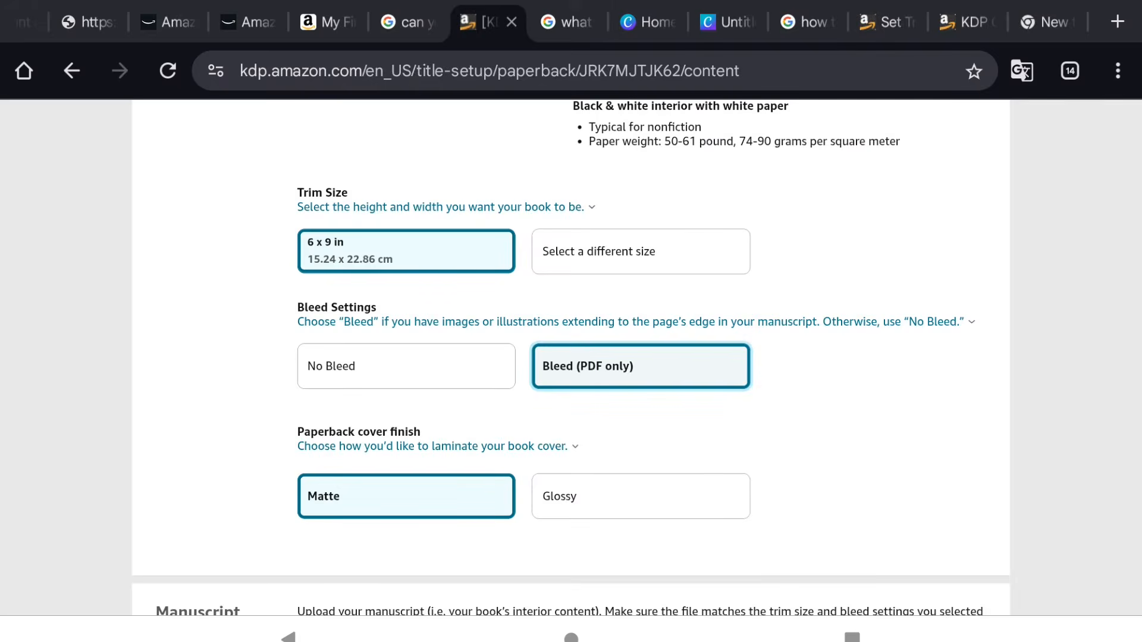
pyautogui.scroll(5, 771, 370)
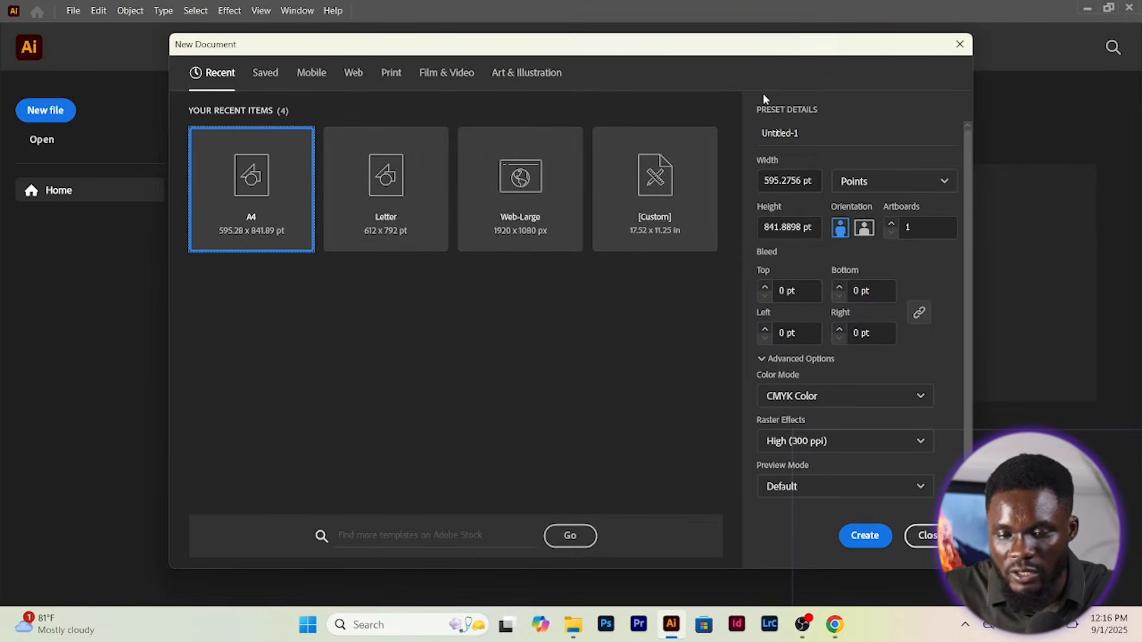
# Name the new document 'uni' and create it
pyautogui.click(807, 132)
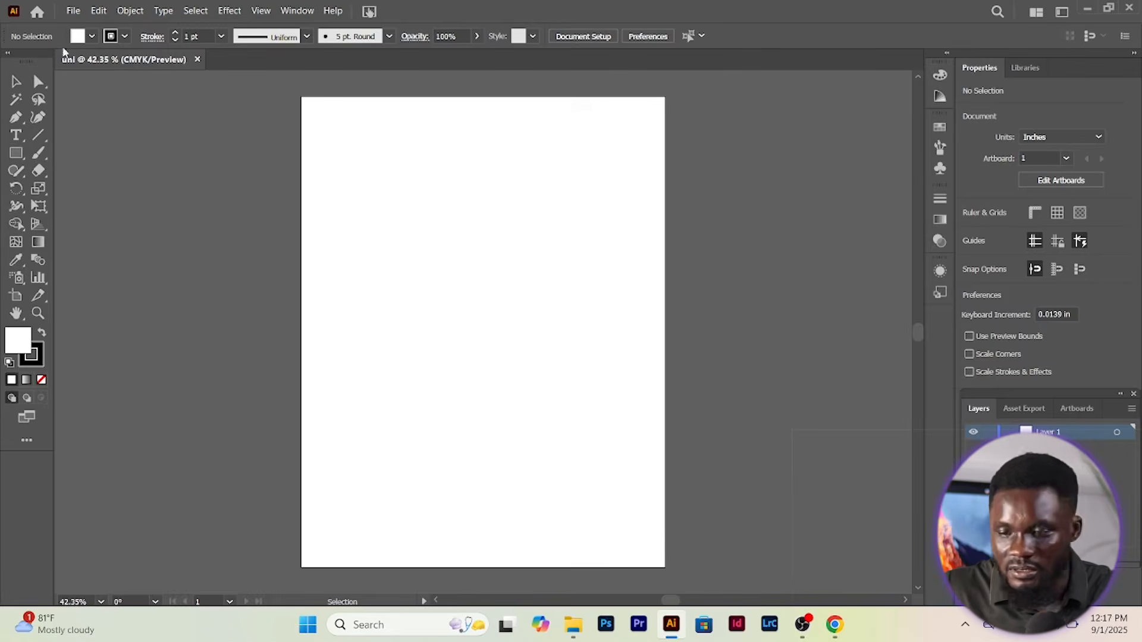
# Draw a rectangle covering the whole artboard
pyautogui.press('m')
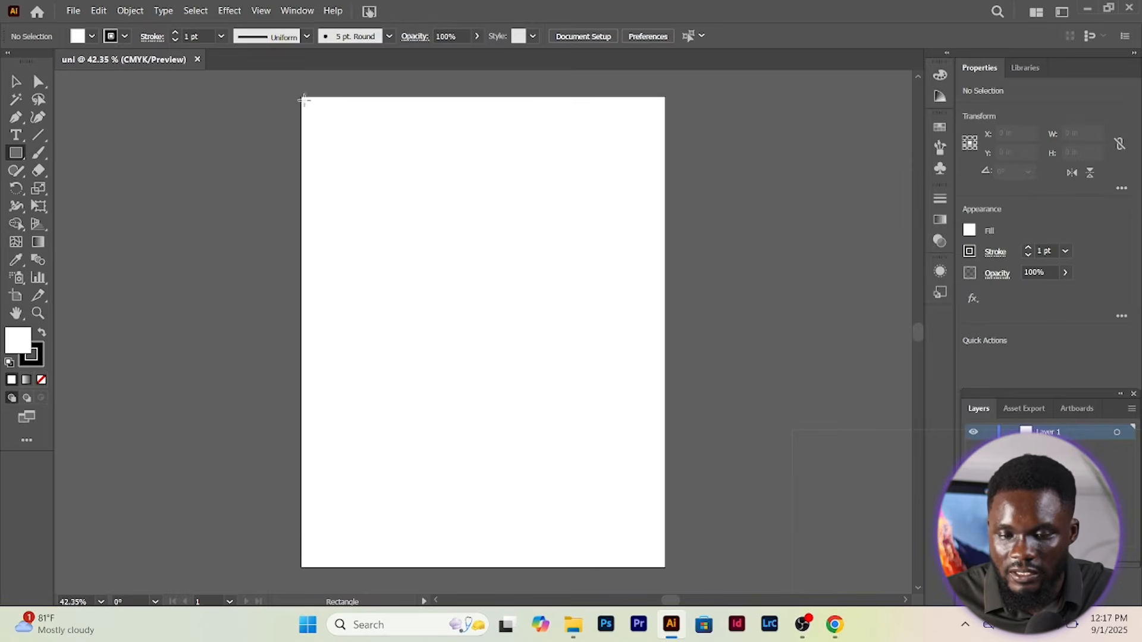
pyautogui.moveTo(301, 97); pyautogui.dragTo(663, 525)
pyautogui.scroll(3, 273, 352)
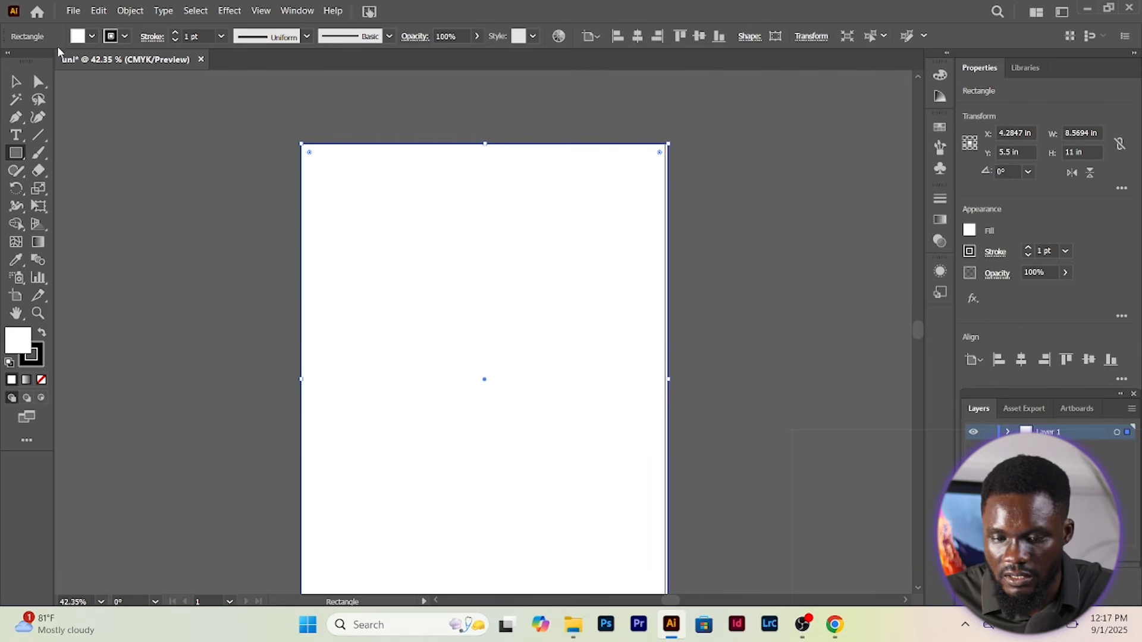
# Fill the rectangle with the brown swirl pattern and readjust its right edge
pyautogui.click(76, 38)
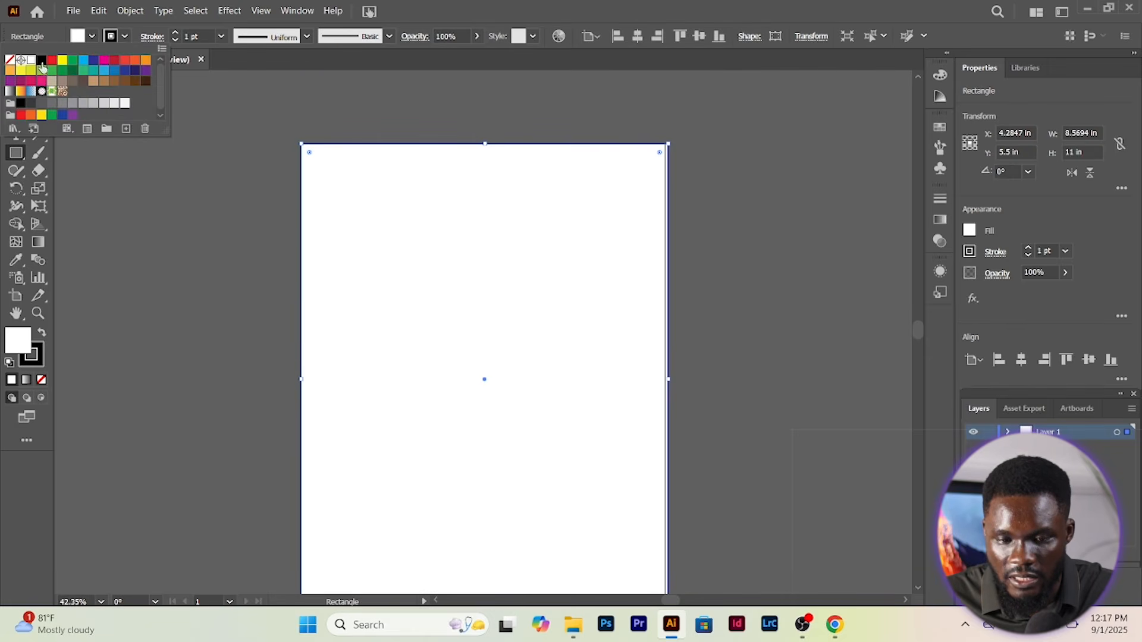
pyautogui.click(60, 78)
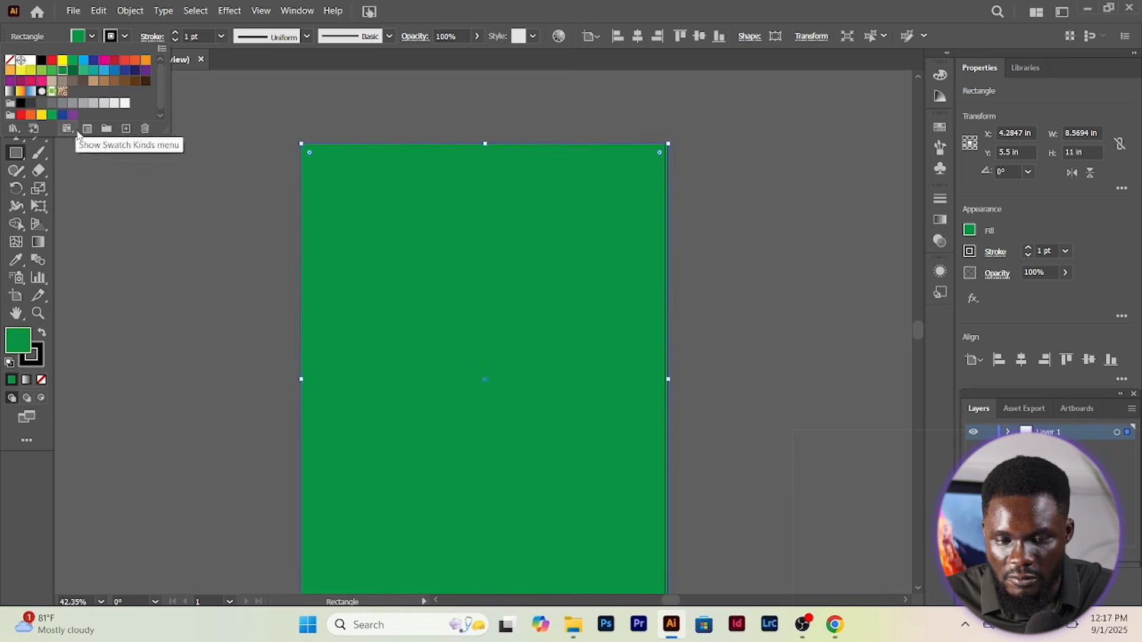
pyautogui.click(62, 91)
pyautogui.scroll(-2, 156, 289)
pyautogui.scroll(-2, 156, 289)
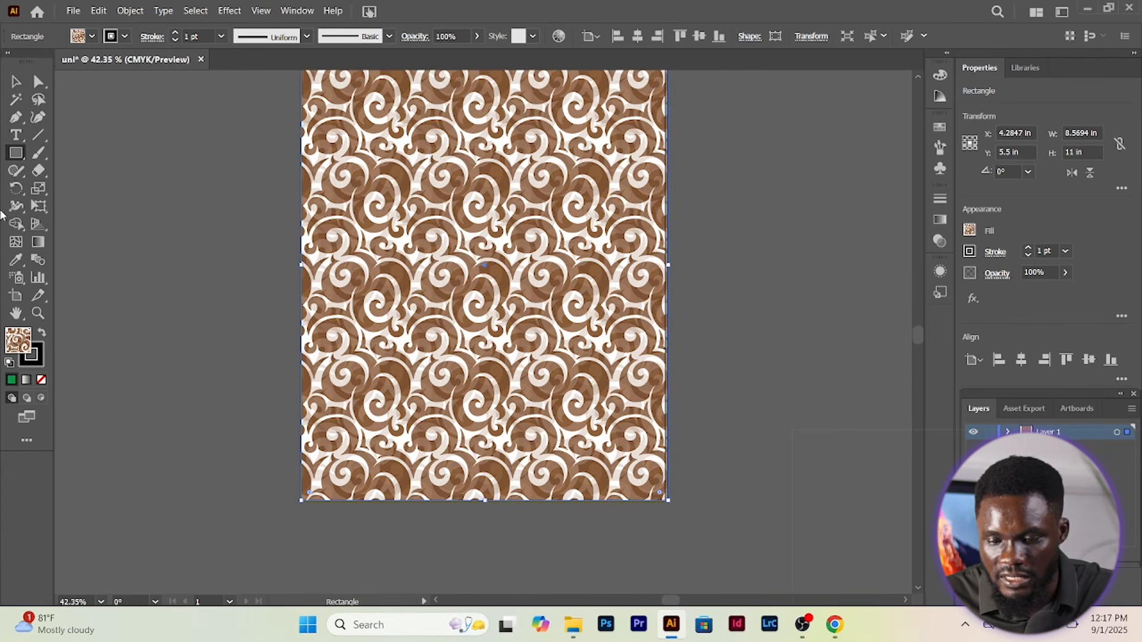
pyautogui.moveTo(668, 265); pyautogui.dragTo(663, 265)
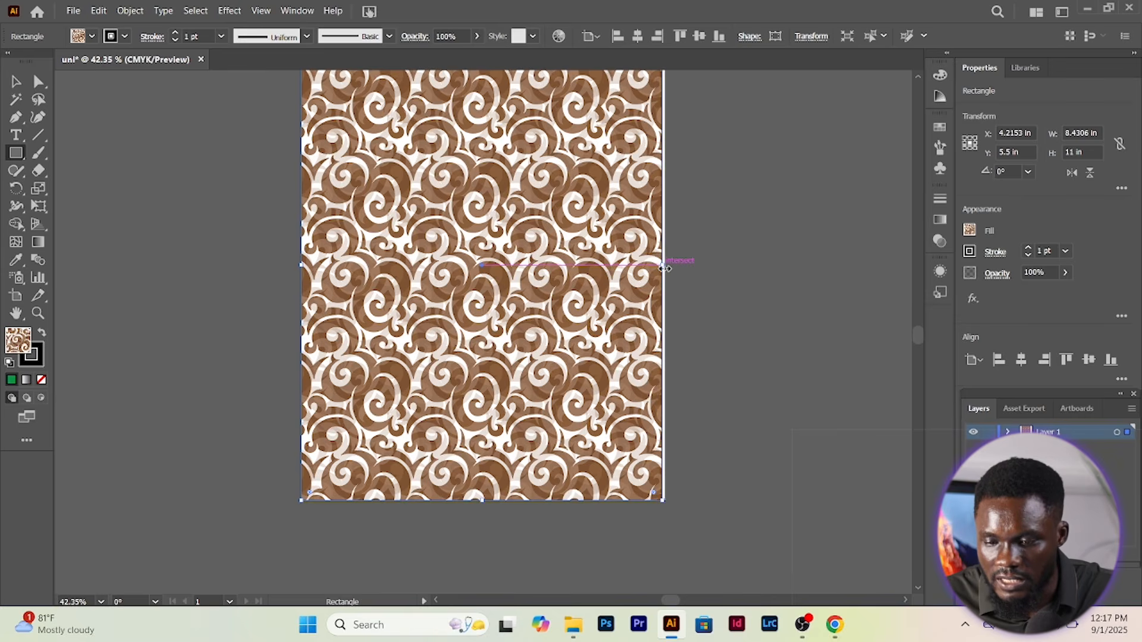
pyautogui.moveTo(667, 263); pyautogui.dragTo(688, 268)
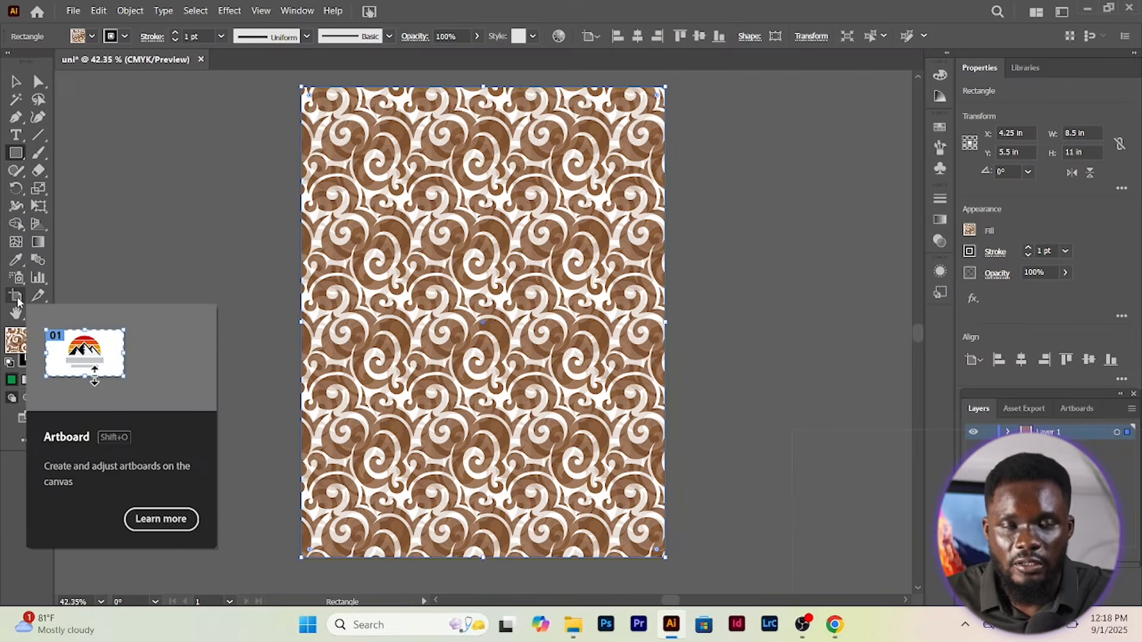
# Resize the artboard to 8.75 in by 11.25 in, then select the swirl-pattern rectangle
pyautogui.click(16, 297)
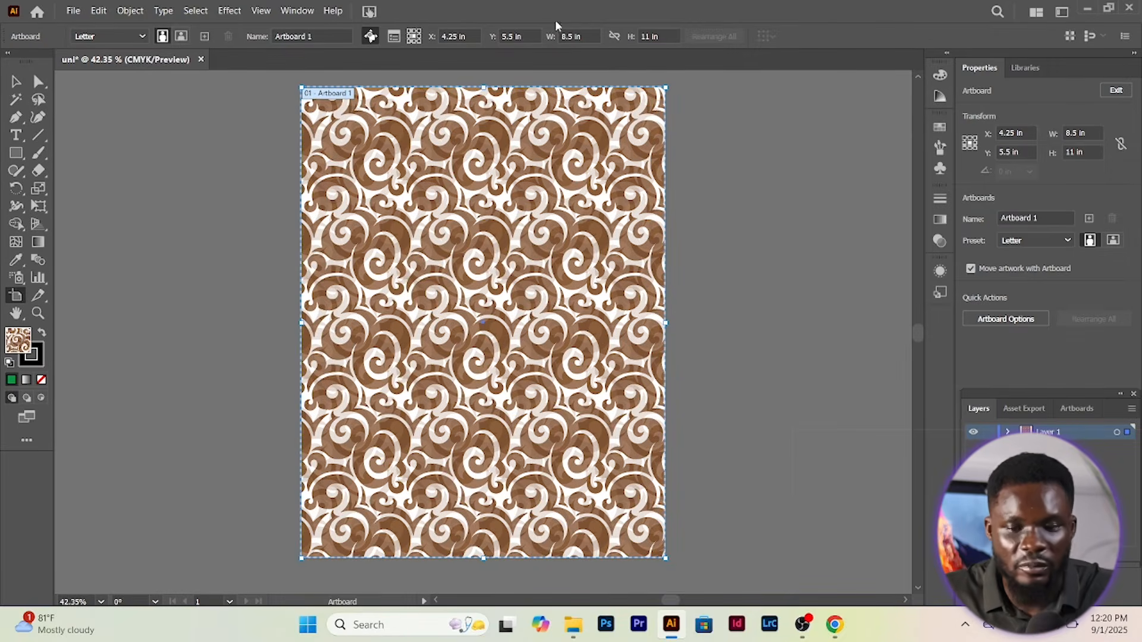
pyautogui.click(569, 35)
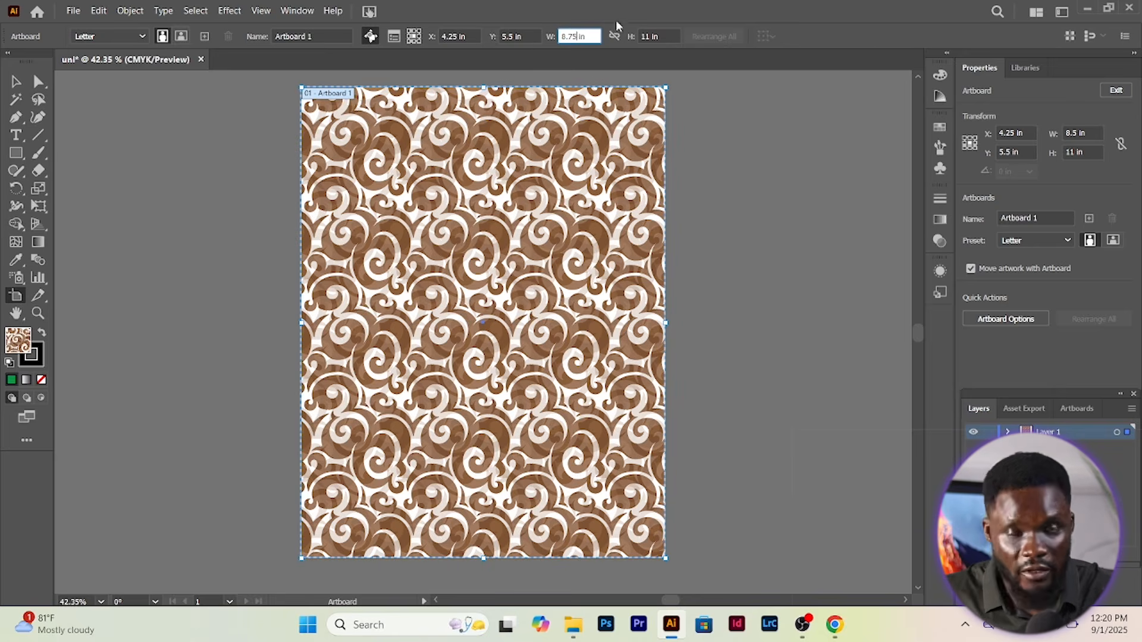
pyautogui.click(655, 36)
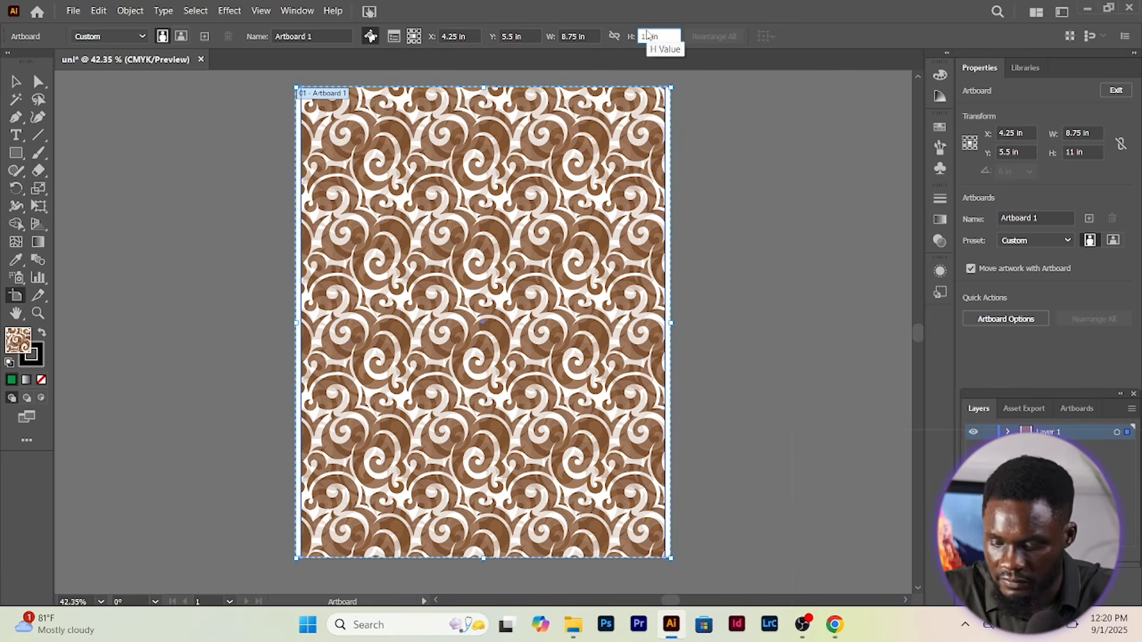
pyautogui.write('11.25')
pyautogui.press('Return')
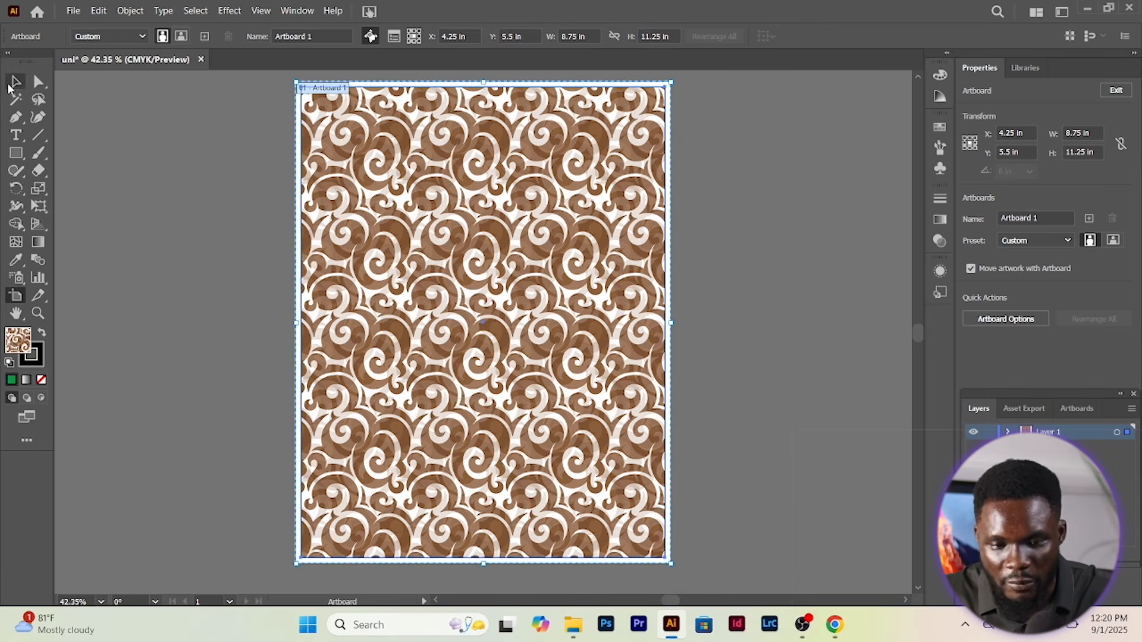
pyautogui.click(9, 86)
pyautogui.click(333, 160)
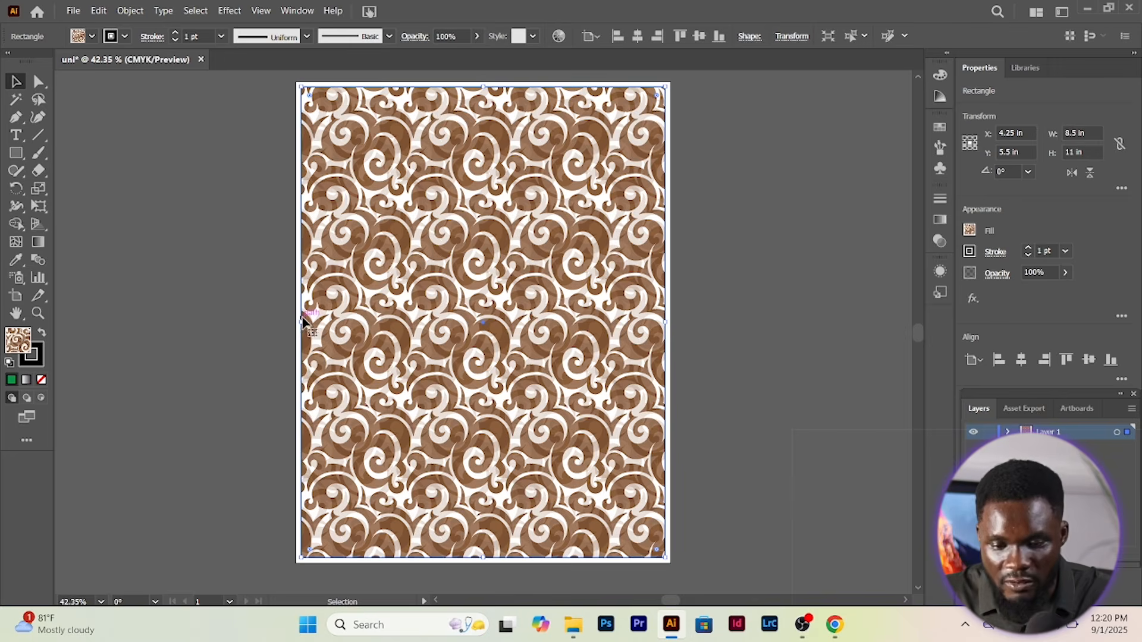
# Drag the swirl rectangle's edges out to cover the full 8.75 × 11.25 in artboard
pyautogui.scroll(3, 299, 318)
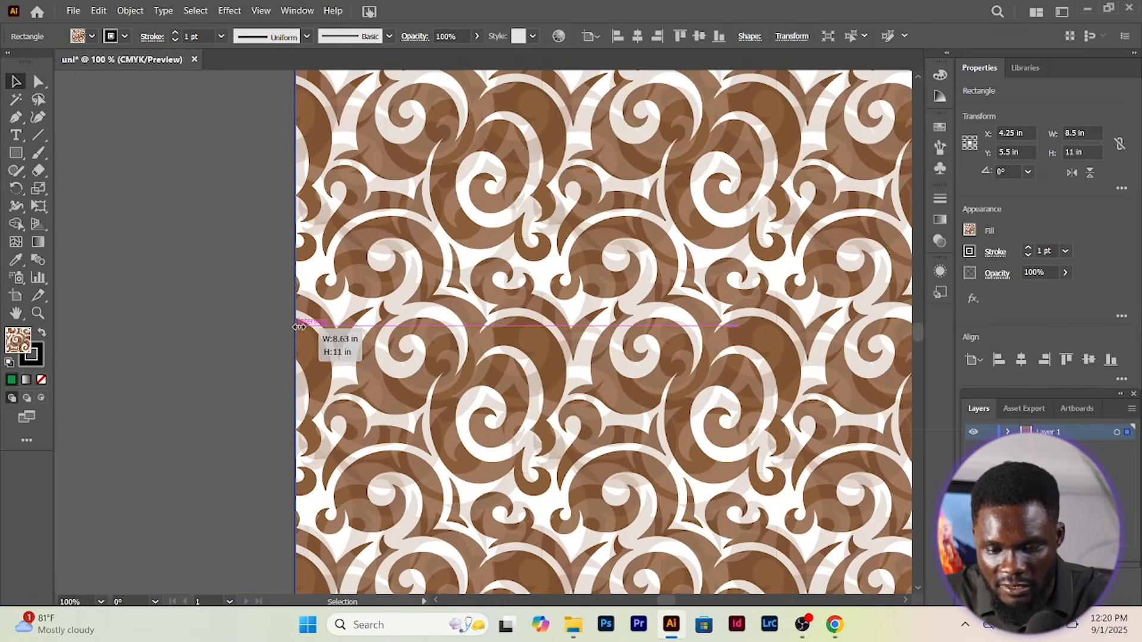
pyautogui.moveTo(305, 324); pyautogui.dragTo(305, 324)
pyautogui.scroll(4, 361, 316)
pyautogui.moveTo(731, 214); pyautogui.dragTo(737, 202)
pyautogui.scroll(-4, 684, 244)
pyautogui.scroll(4, 659, 260)
pyautogui.moveTo(738, 311); pyautogui.dragTo(751, 317)
pyautogui.scroll(-5, 524, 320)
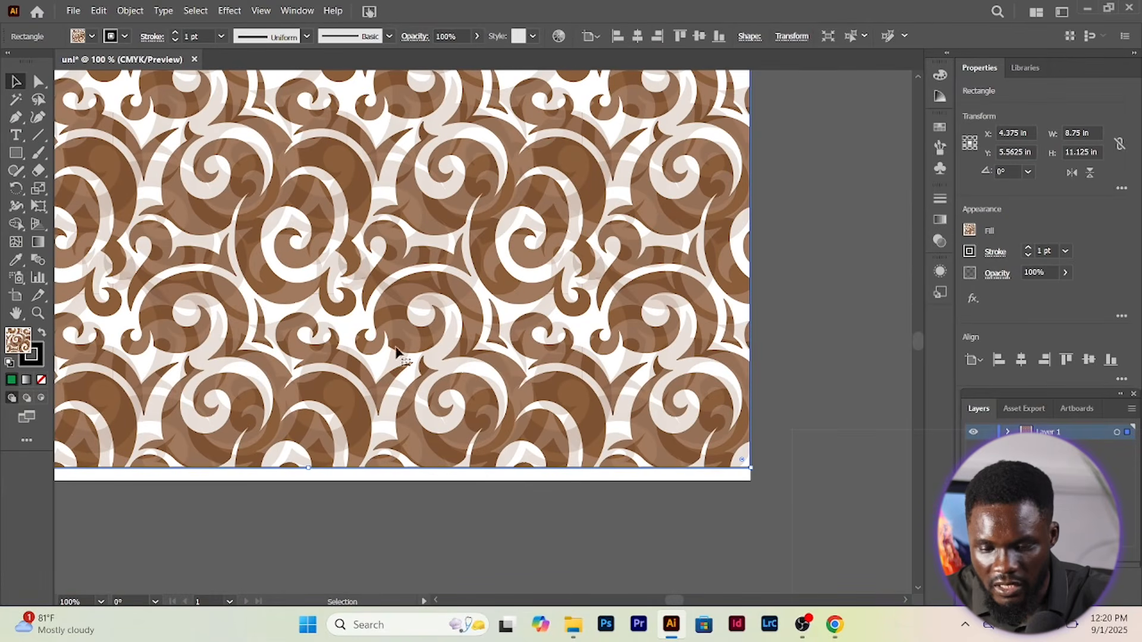
pyautogui.moveTo(310, 472); pyautogui.dragTo(311, 480)
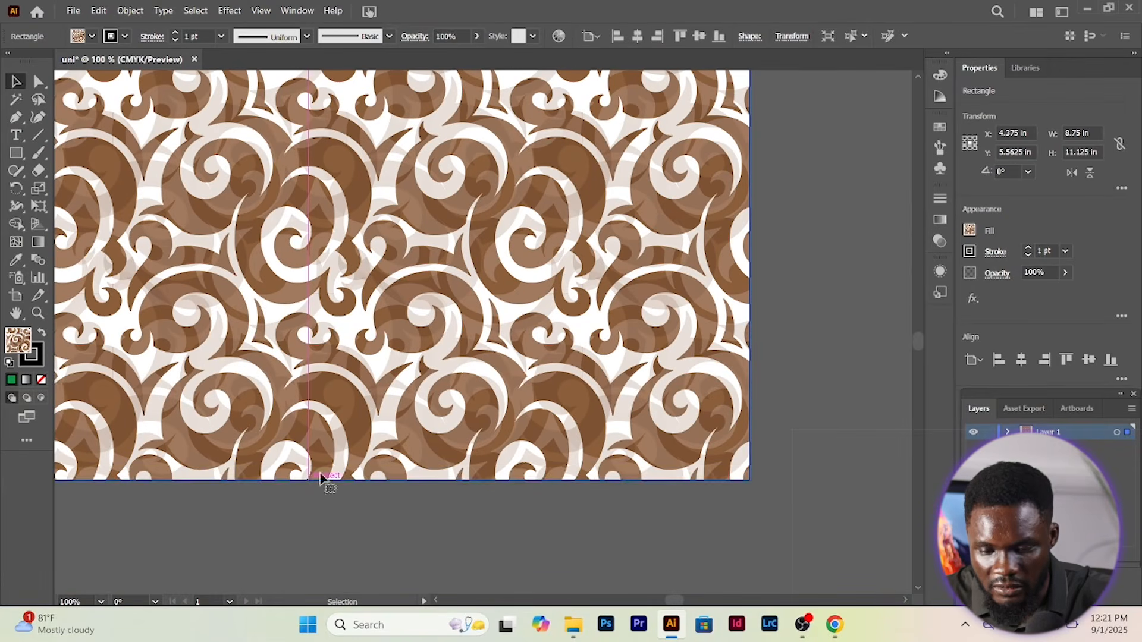
pyautogui.scroll(-4, 310, 479)
pyautogui.scroll(3, 408, 333)
pyautogui.scroll(-2, 383, 298)
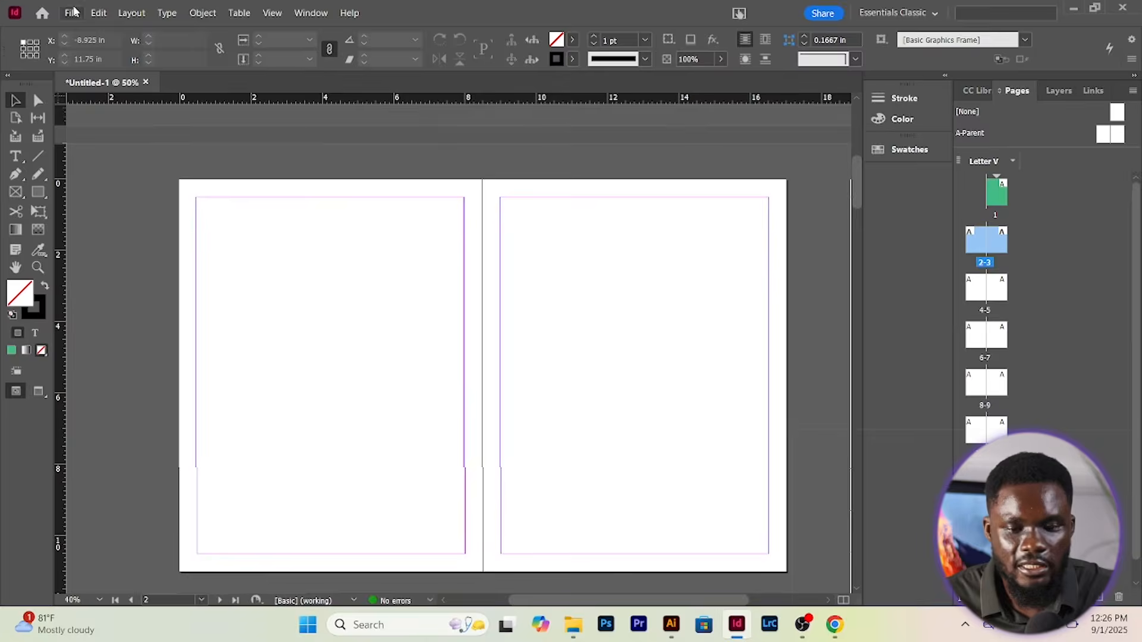
# In Document Setup, set the InDesign page width to 8.75 in and enter a taller height
pyautogui.click(71, 13)
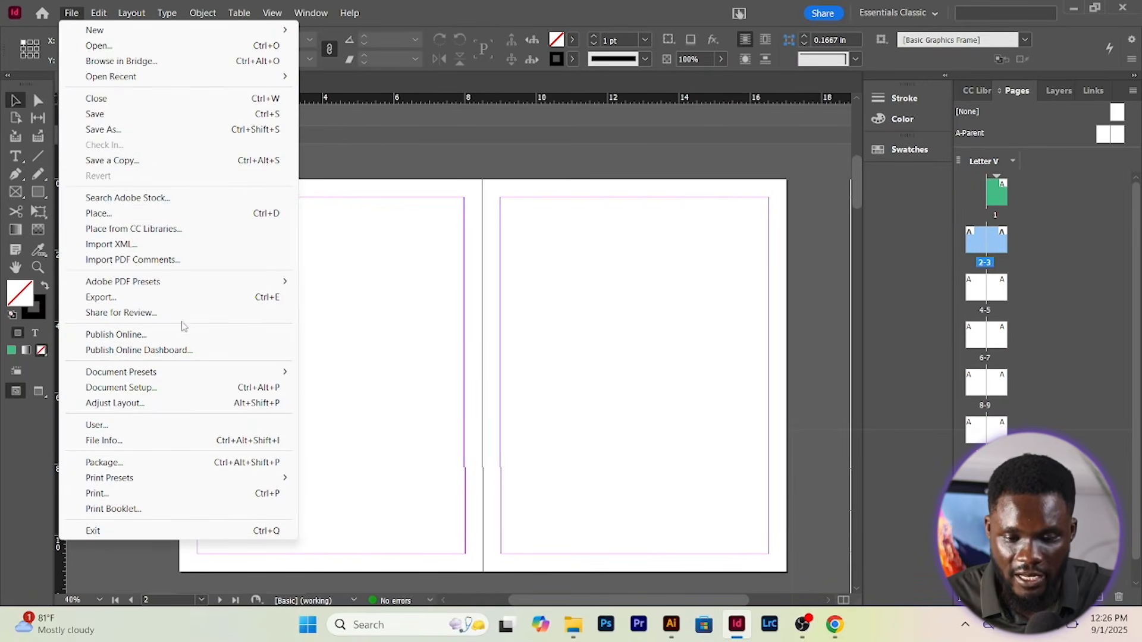
pyautogui.click(168, 387)
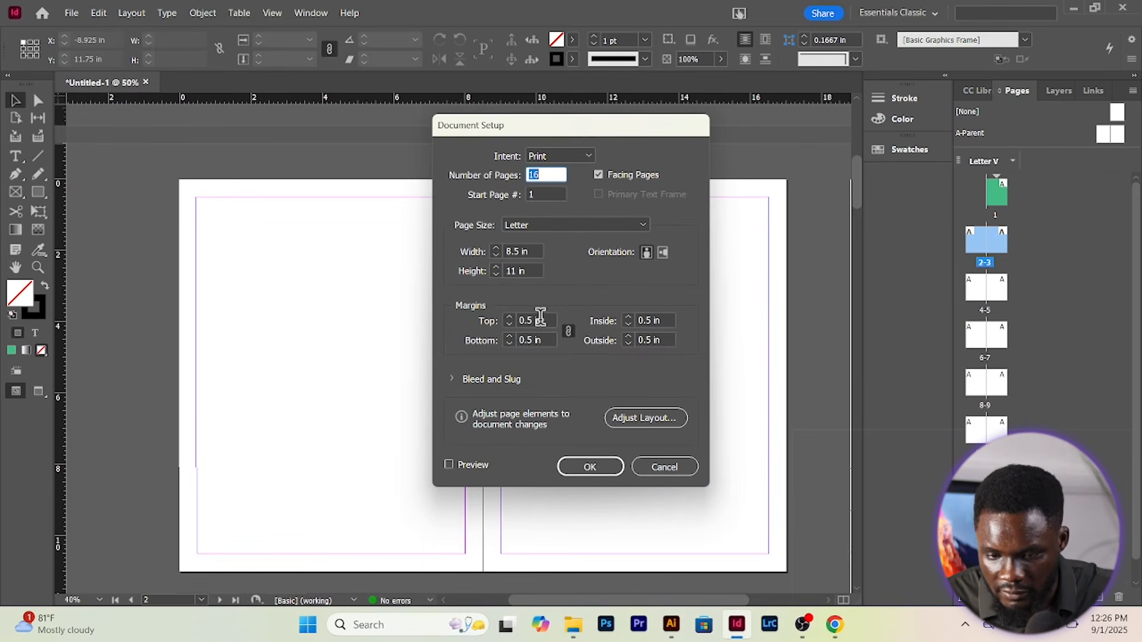
pyautogui.click(518, 251)
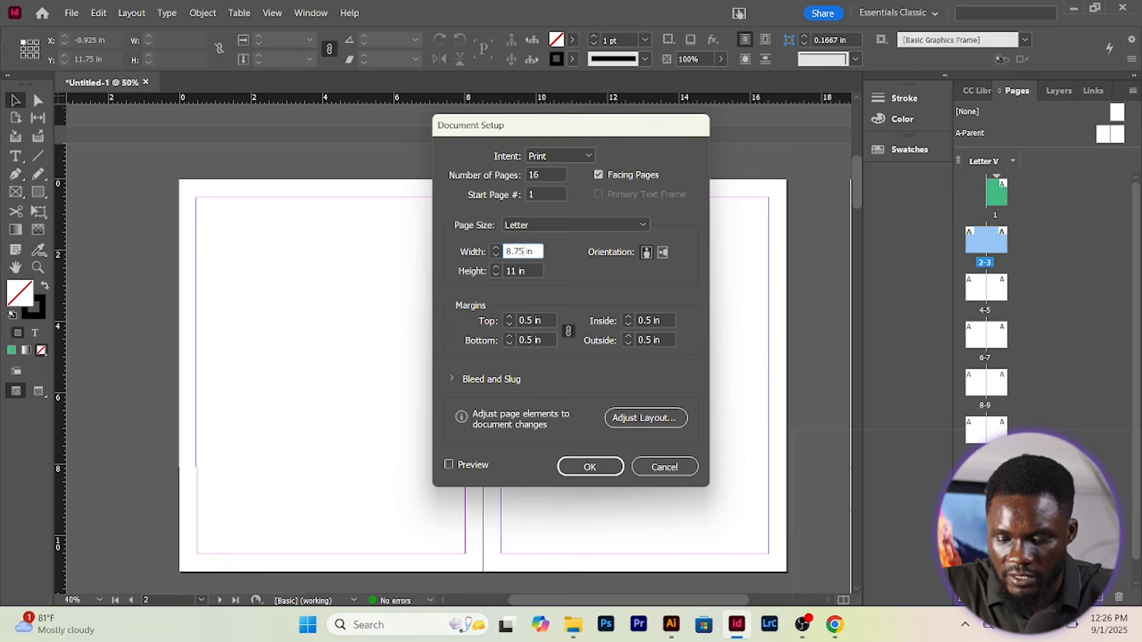
pyautogui.press('Tab')
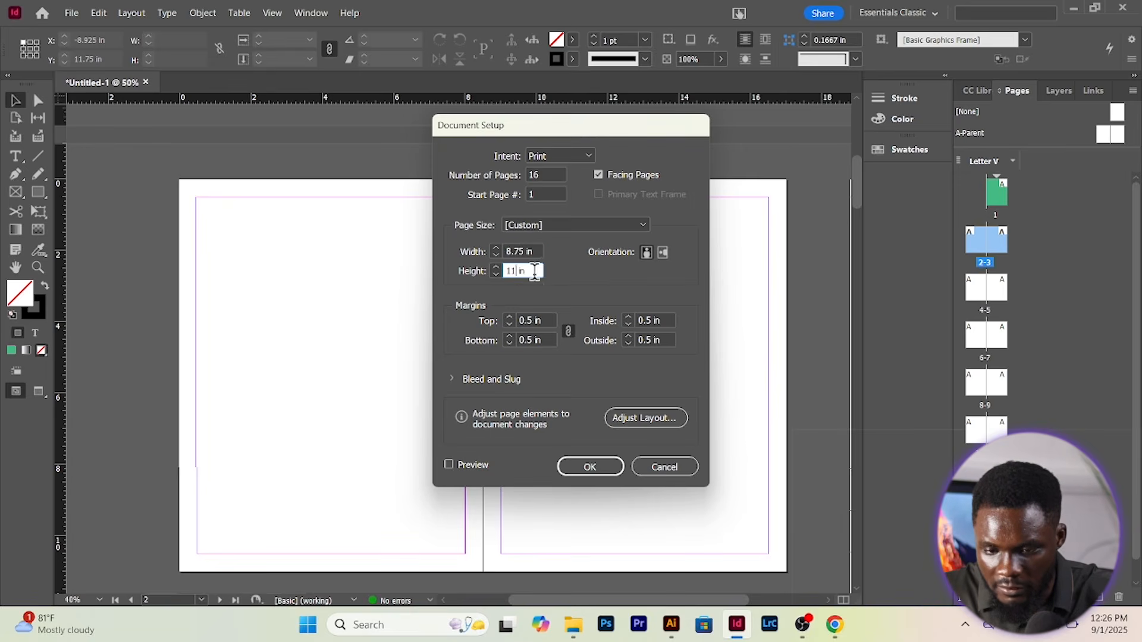
pyautogui.write('75')
pyautogui.press('Return')
pyautogui.scroll(-3, 556, 385)
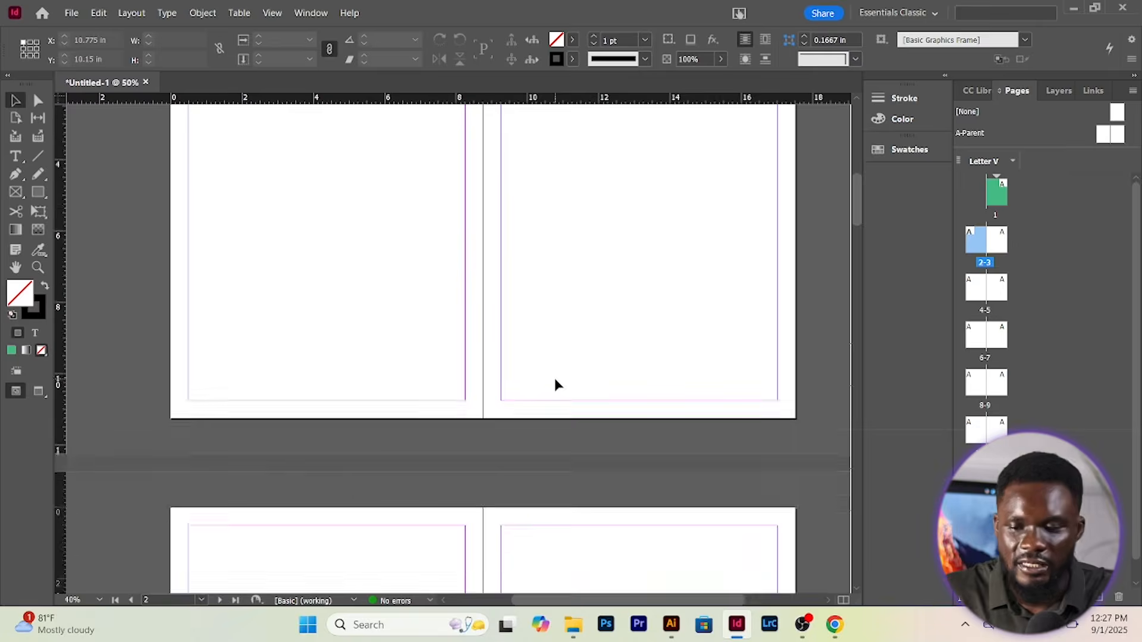
pyautogui.scroll(2, 556, 385)
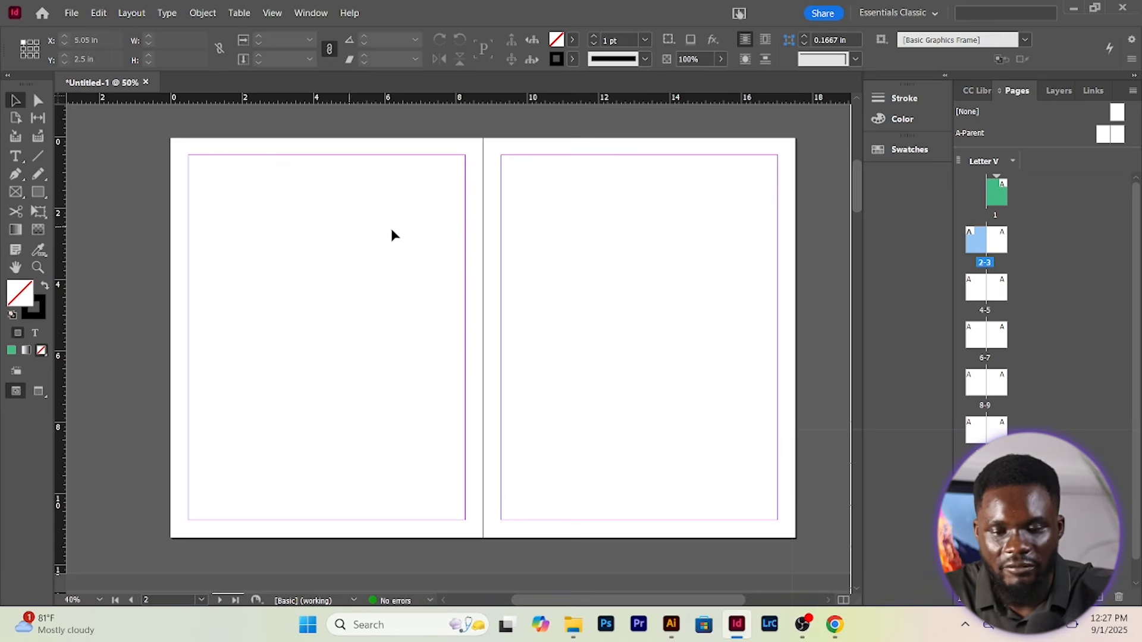
# Stretch page 1's green frame to the page top and right edge, making it 8.75 × 11.125 in
pyautogui.scroll(5, 392, 235)
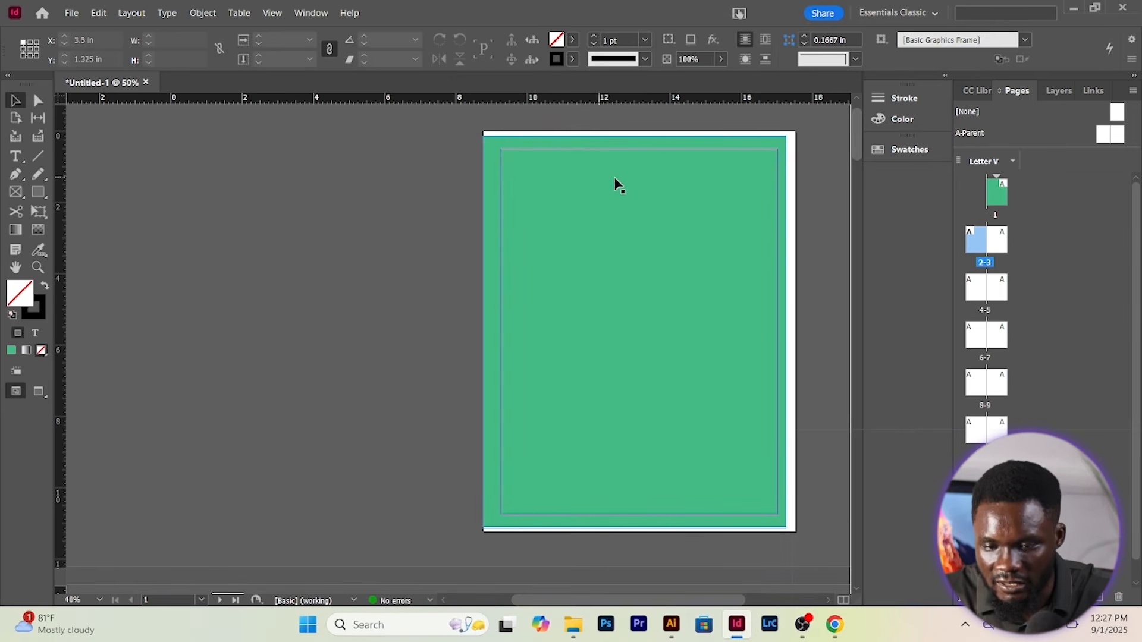
pyautogui.click(535, 146)
pyautogui.moveTo(634, 138); pyautogui.dragTo(634, 131)
pyautogui.moveTo(786, 315); pyautogui.dragTo(796, 315)
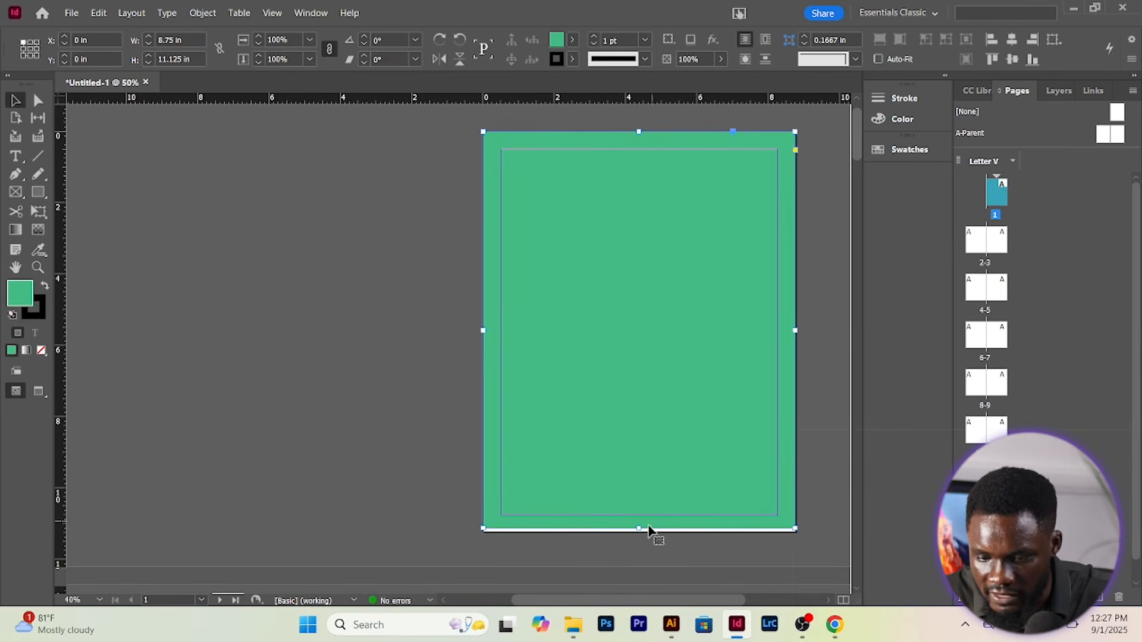
pyautogui.click(385, 324)
pyautogui.scroll(-3, 385, 324)
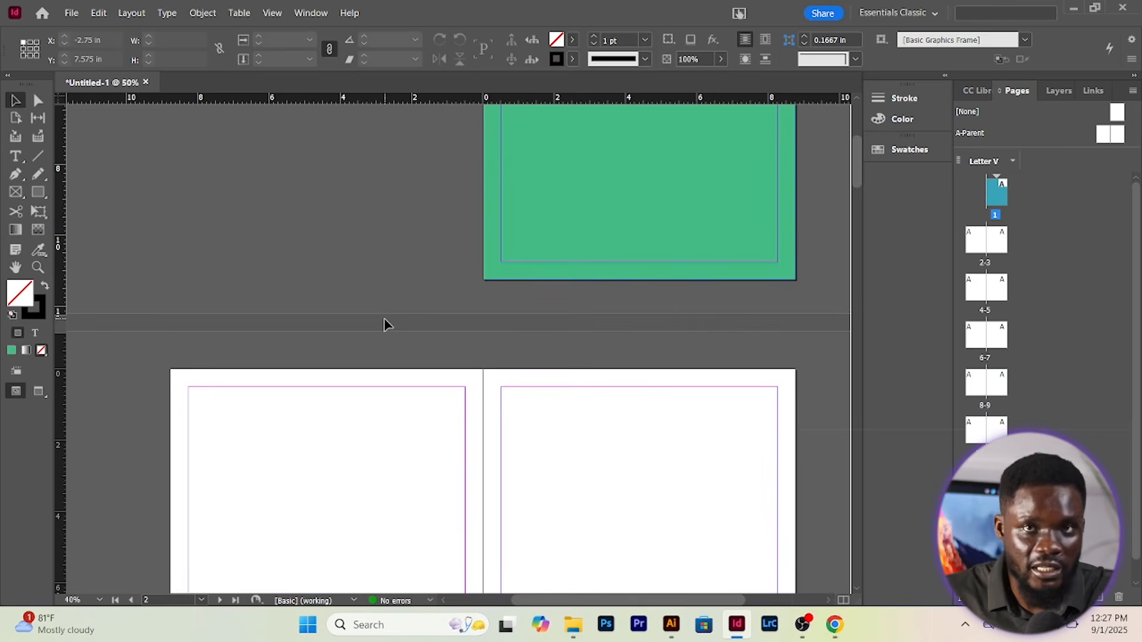